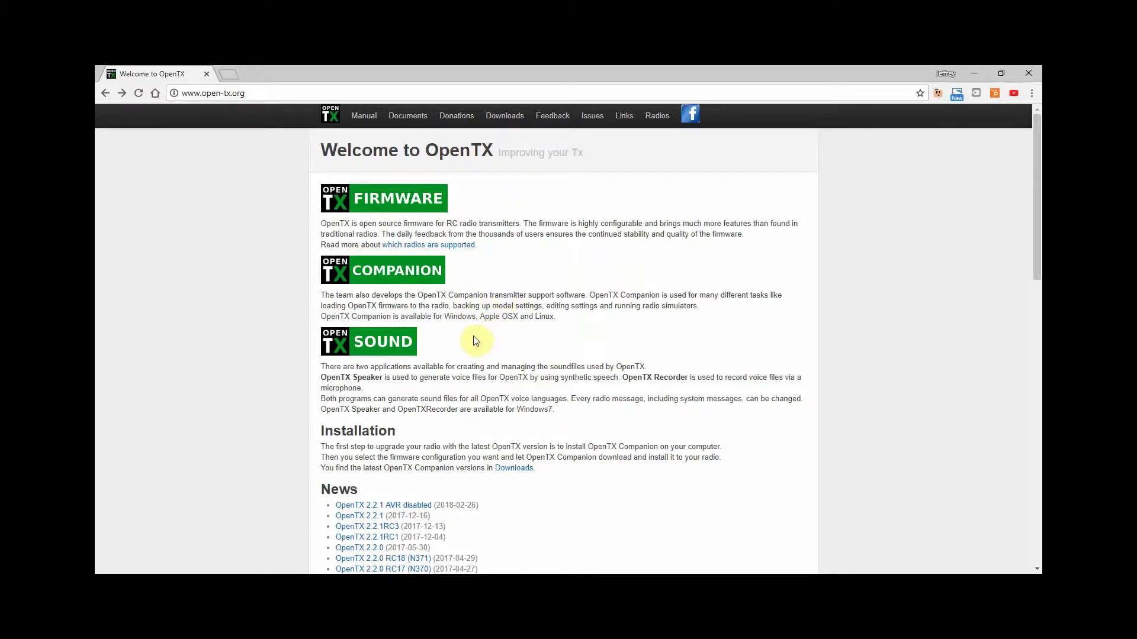
Download the SD card archive sdcard-taranis-x7-2.2V0013.zip through the OpenTX 2.2.1 release page
click(501, 118)
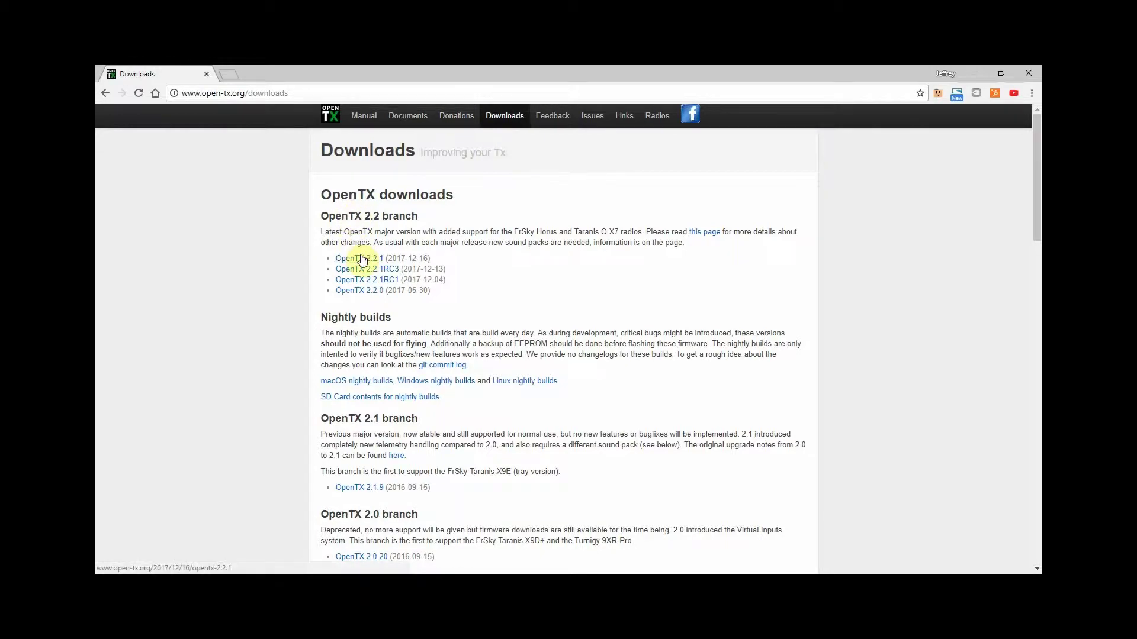
click(362, 261)
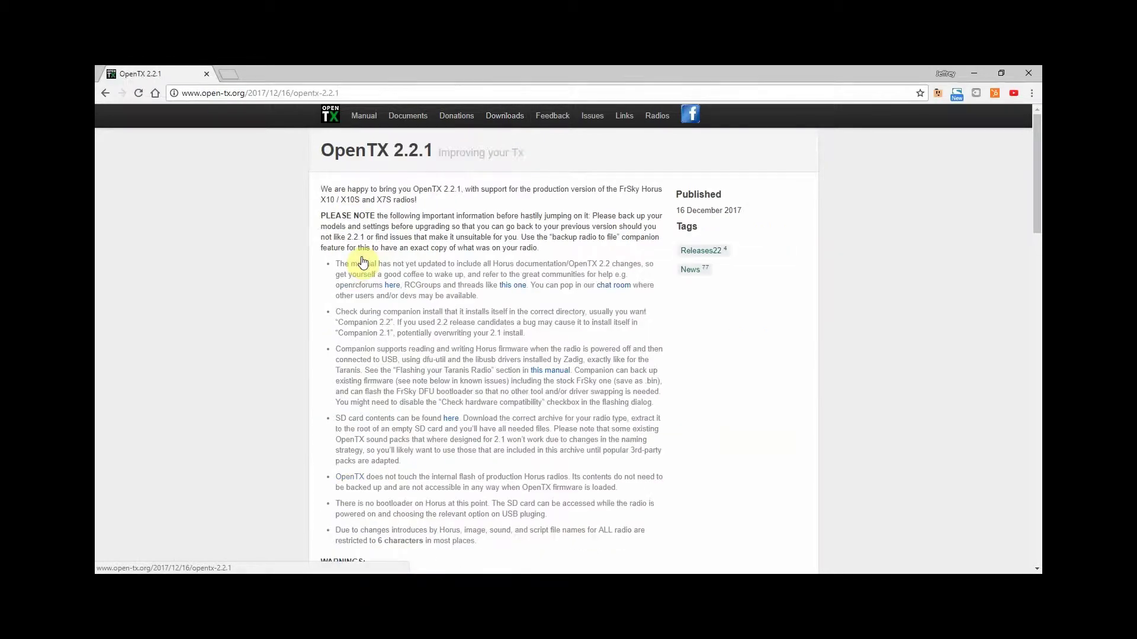
scroll(385, 281, down, 10)
scroll(394, 326, down, 15)
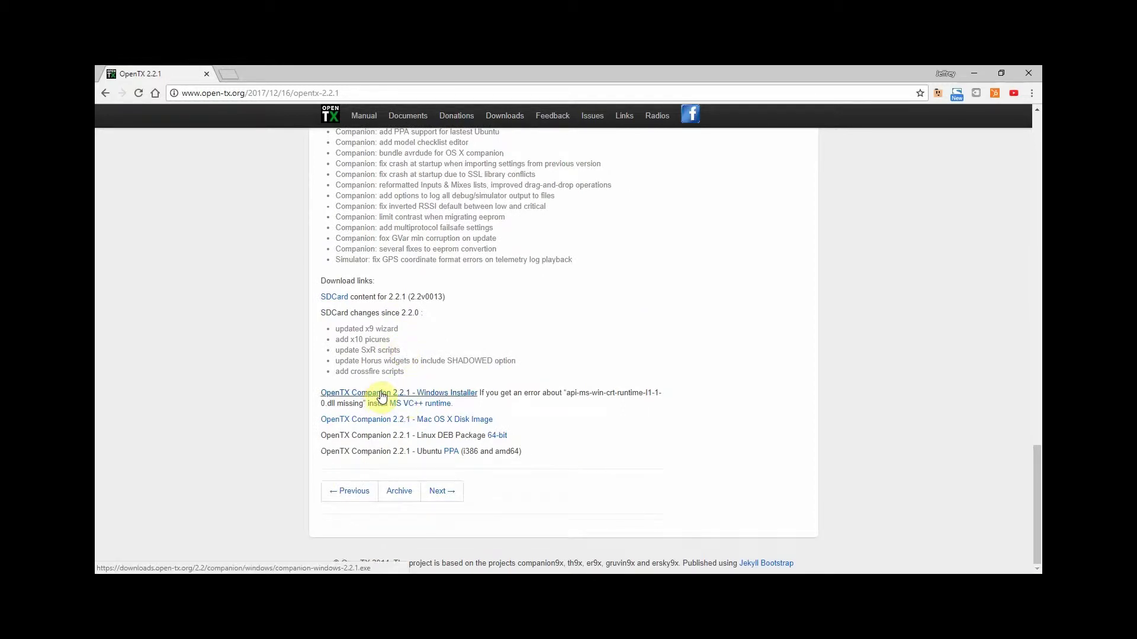
click(331, 296)
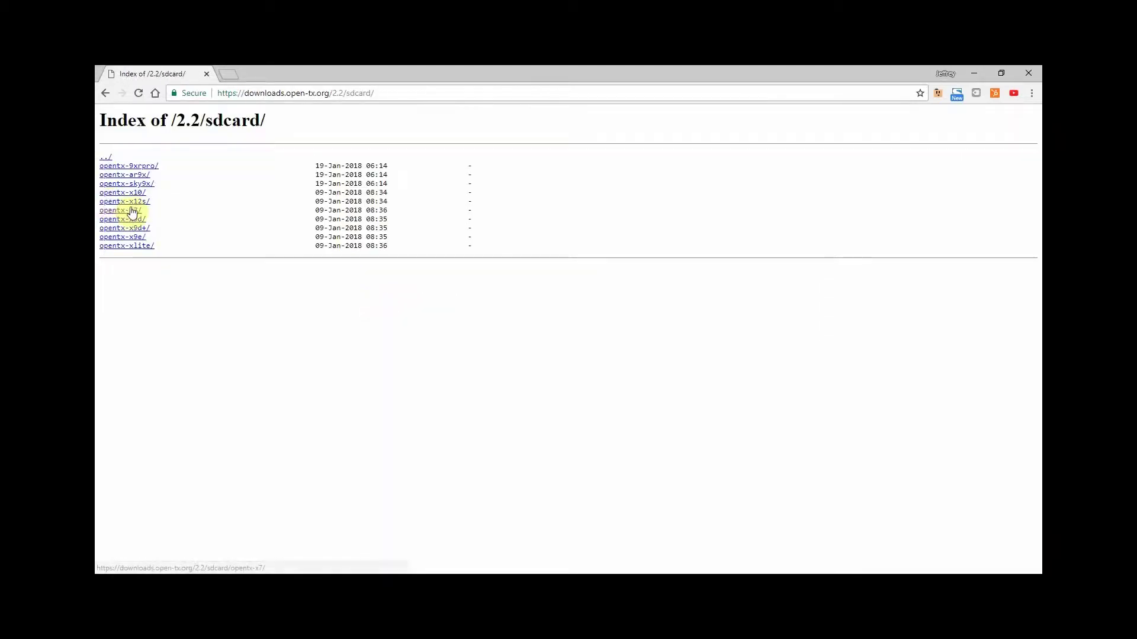
click(131, 215)
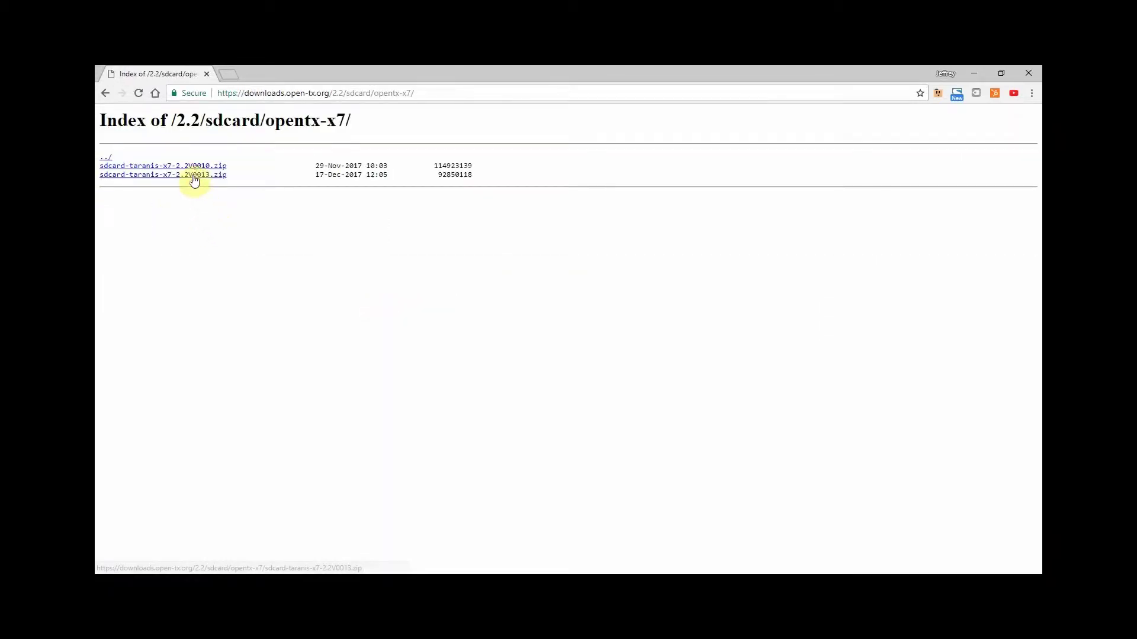
click(194, 176)
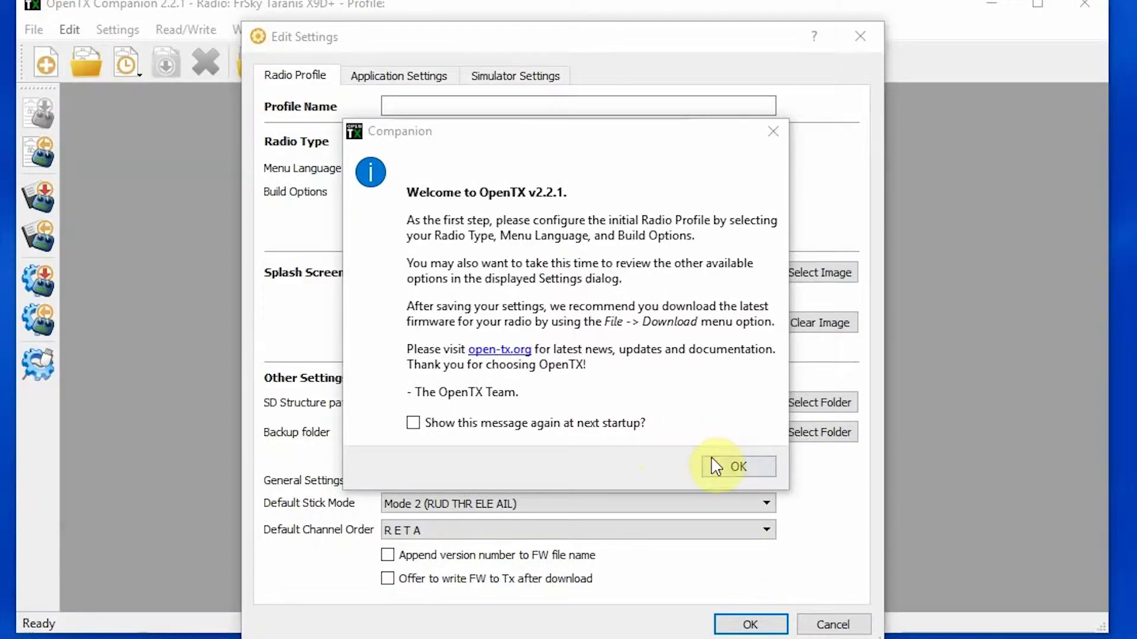
In OpenTX Companion, configure a radio profile named Taranis QX7 with radio type FrSky Taranis X7 / X7S and build options lua and sqt5font
click(726, 464)
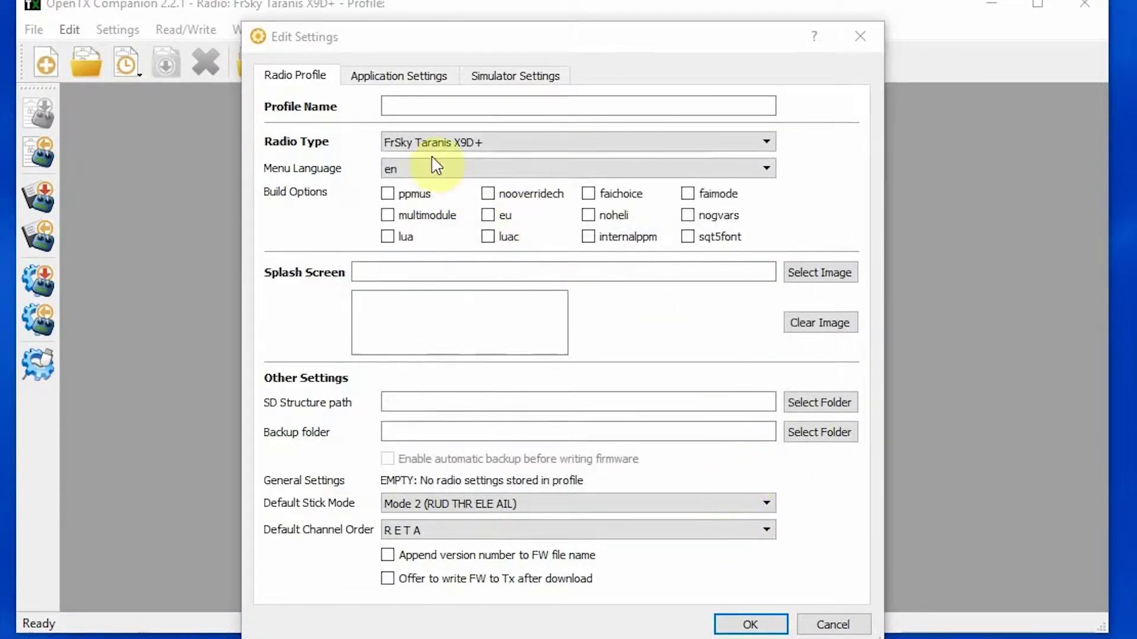
click(422, 107)
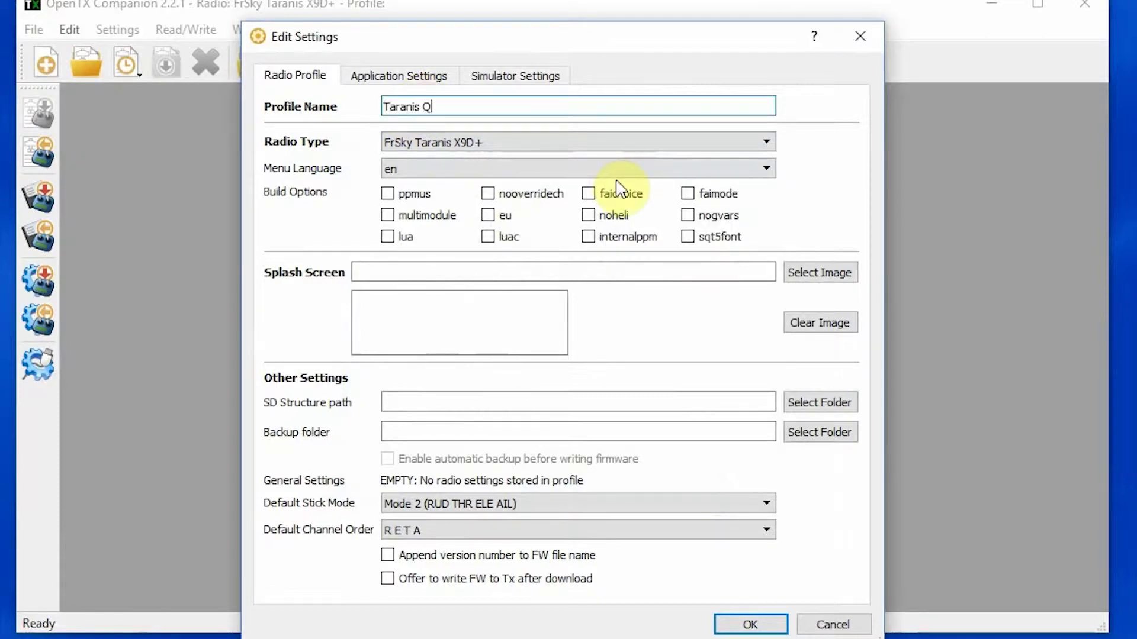
text(Taranis QX7)
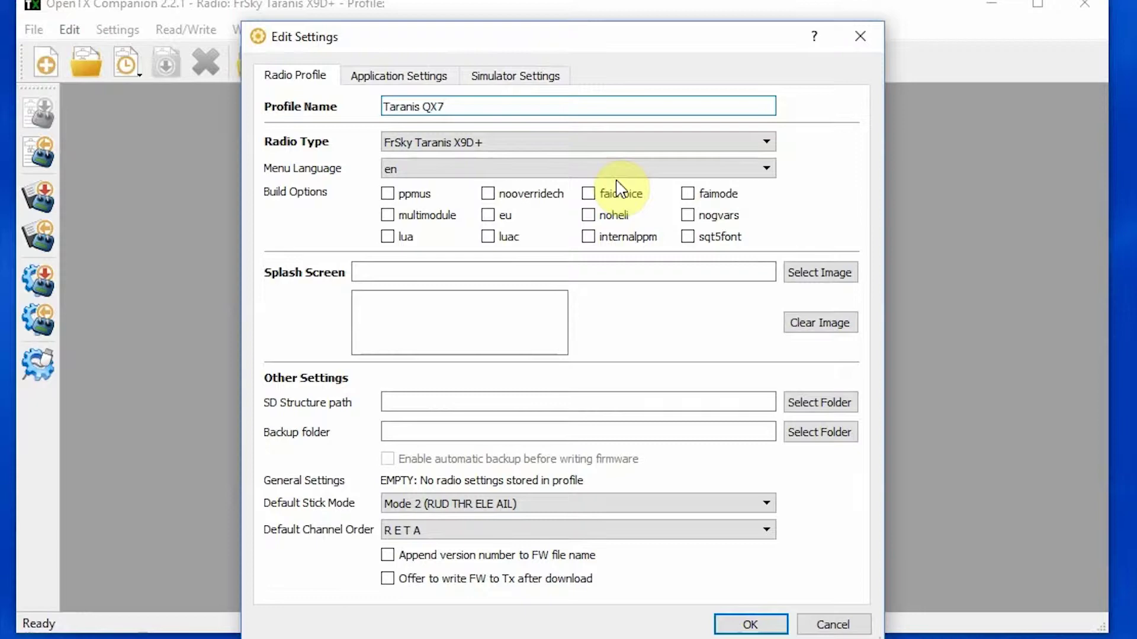
click(502, 147)
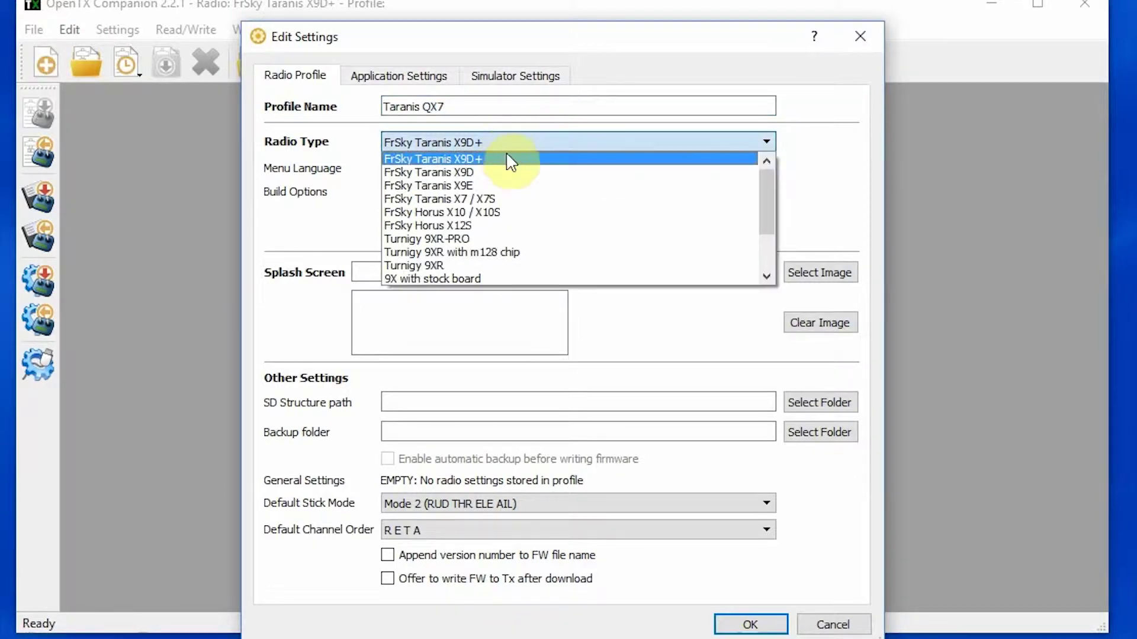
click(527, 204)
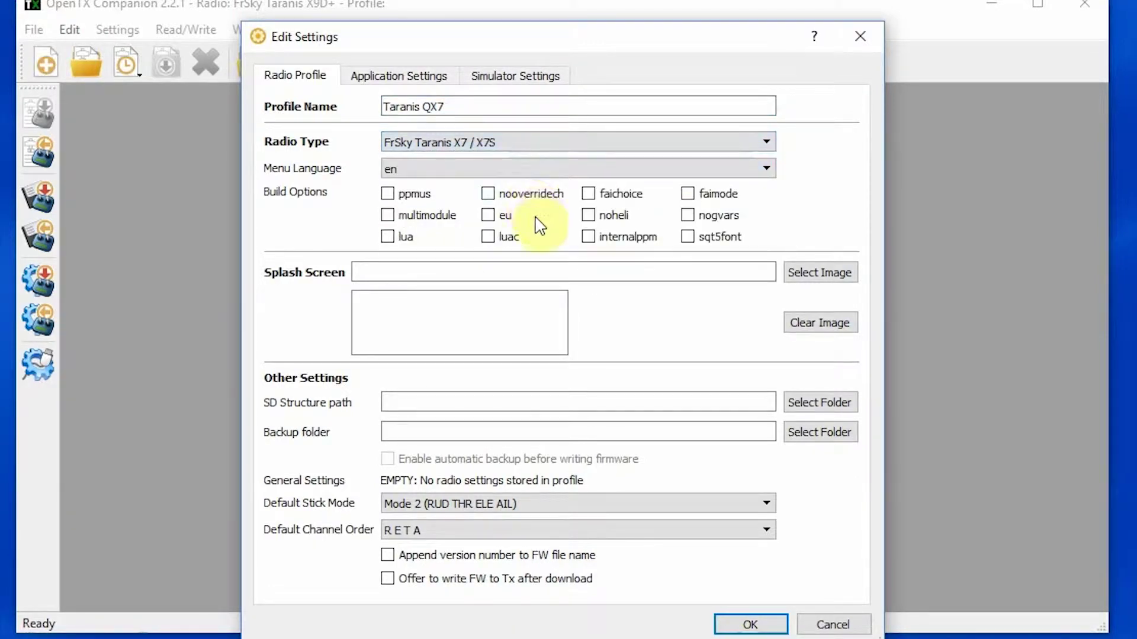
click(387, 238)
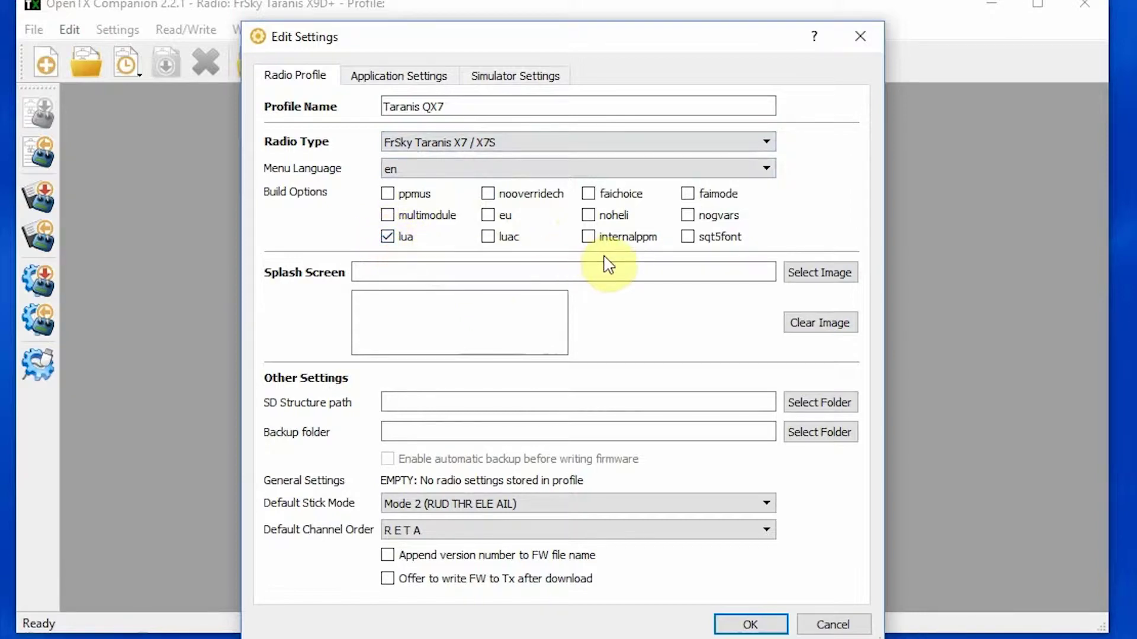
click(694, 238)
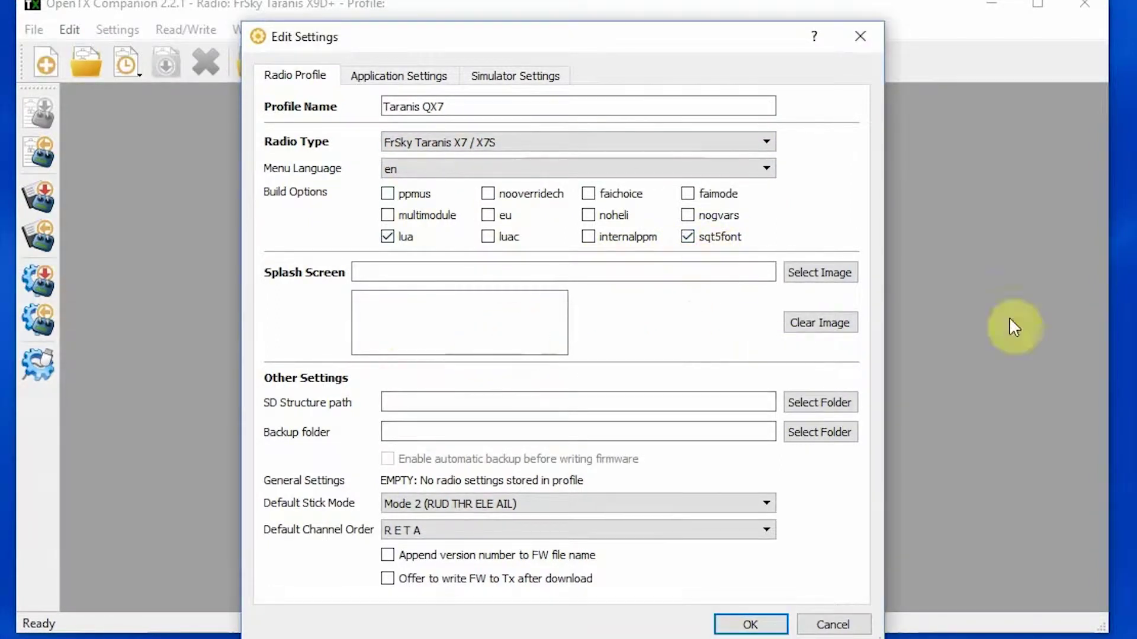
Set the profile's SD structure path to the sdcard-taranis-x7-2.2V0013 folder inside OpenTX
click(833, 410)
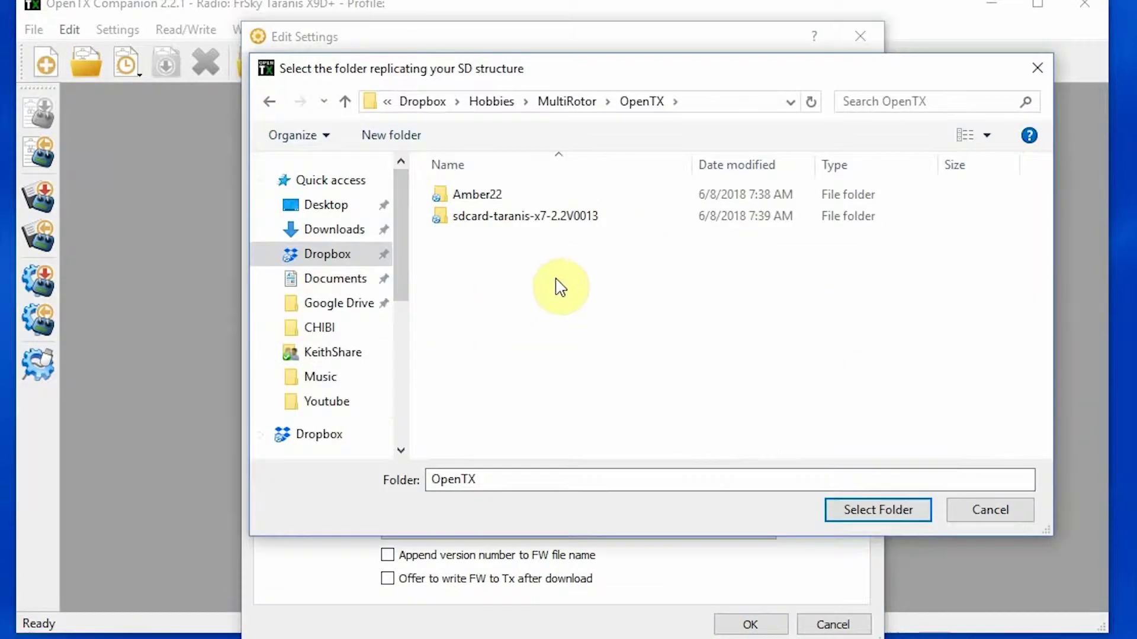
double_click(533, 219)
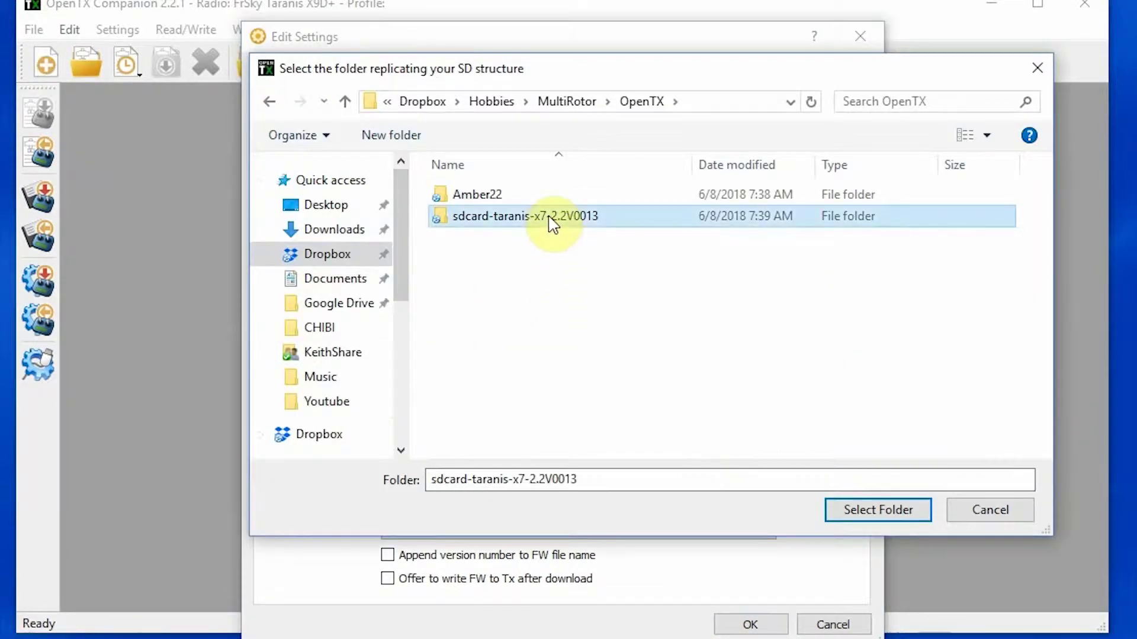
click(891, 513)
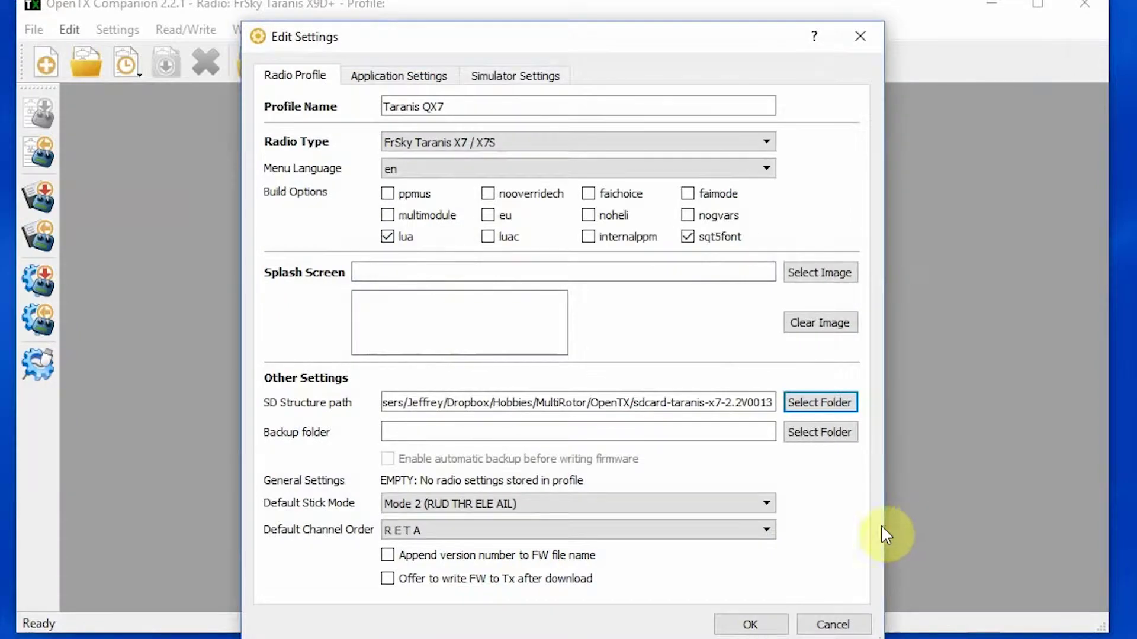
Set a new Backups folder inside OpenTX as the backup folder, and save the profile with automatic backup before writing firmware enabled
click(810, 435)
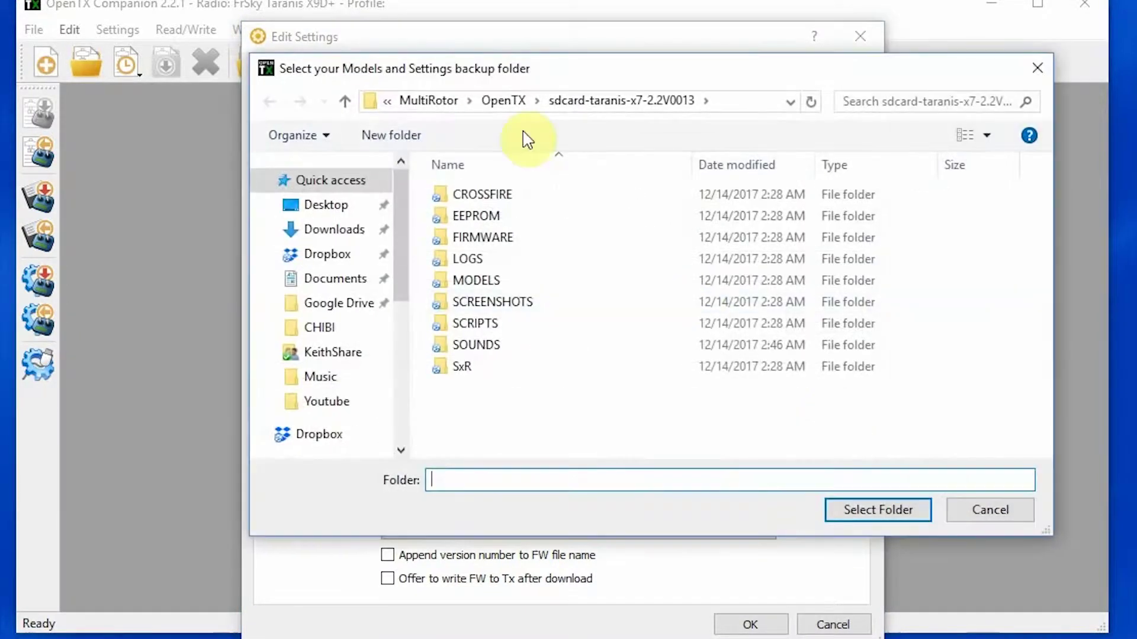
click(505, 102)
click(392, 145)
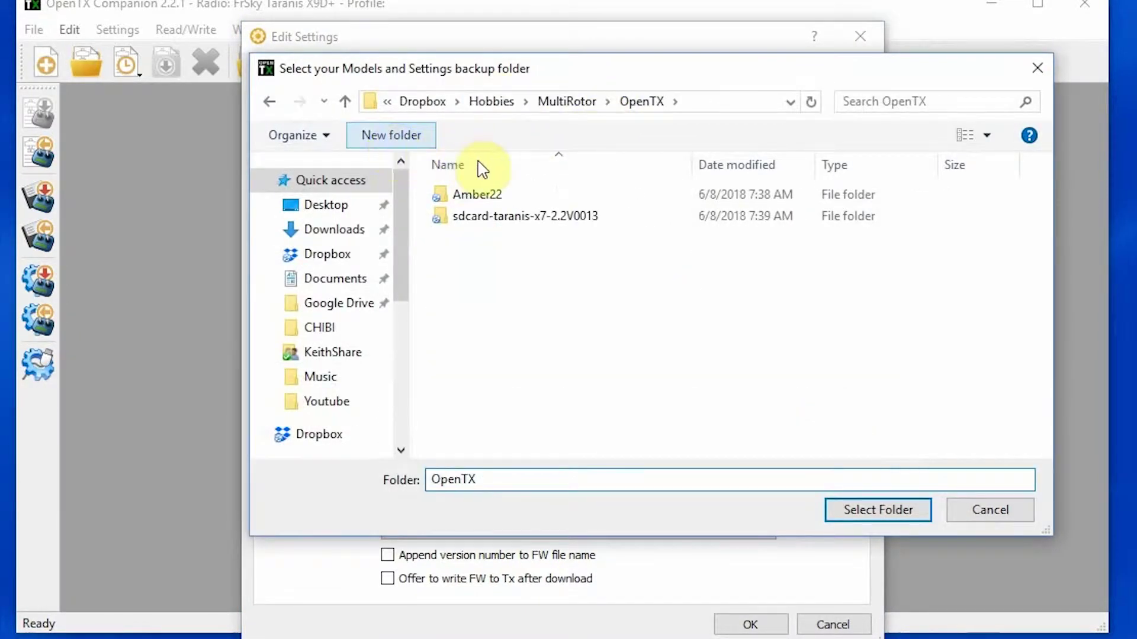
text(Backups)
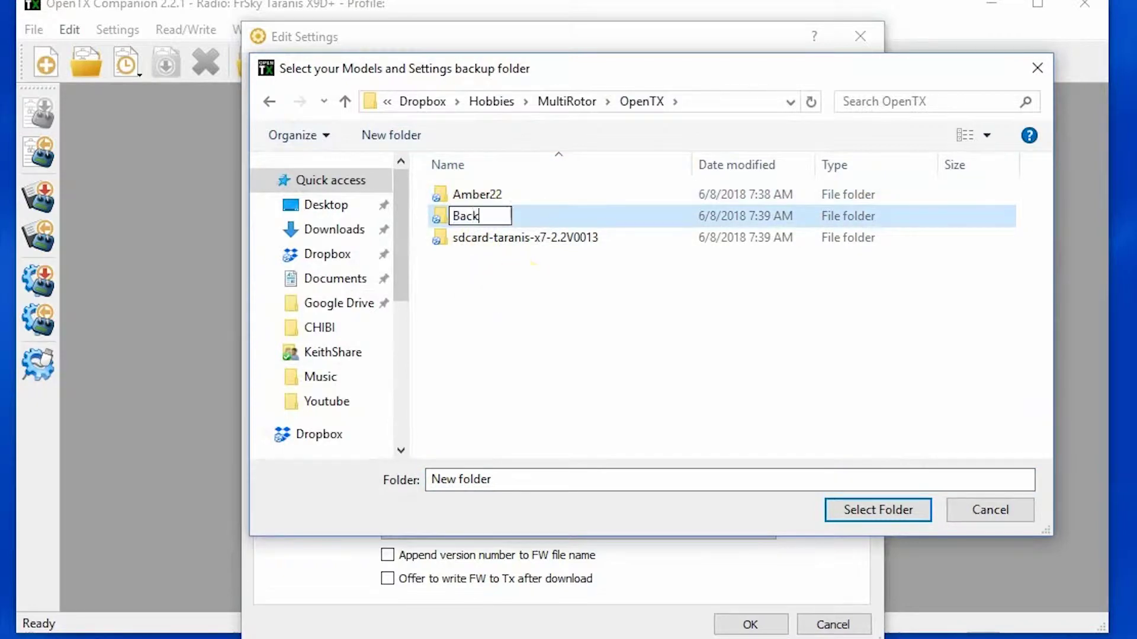
click(519, 288)
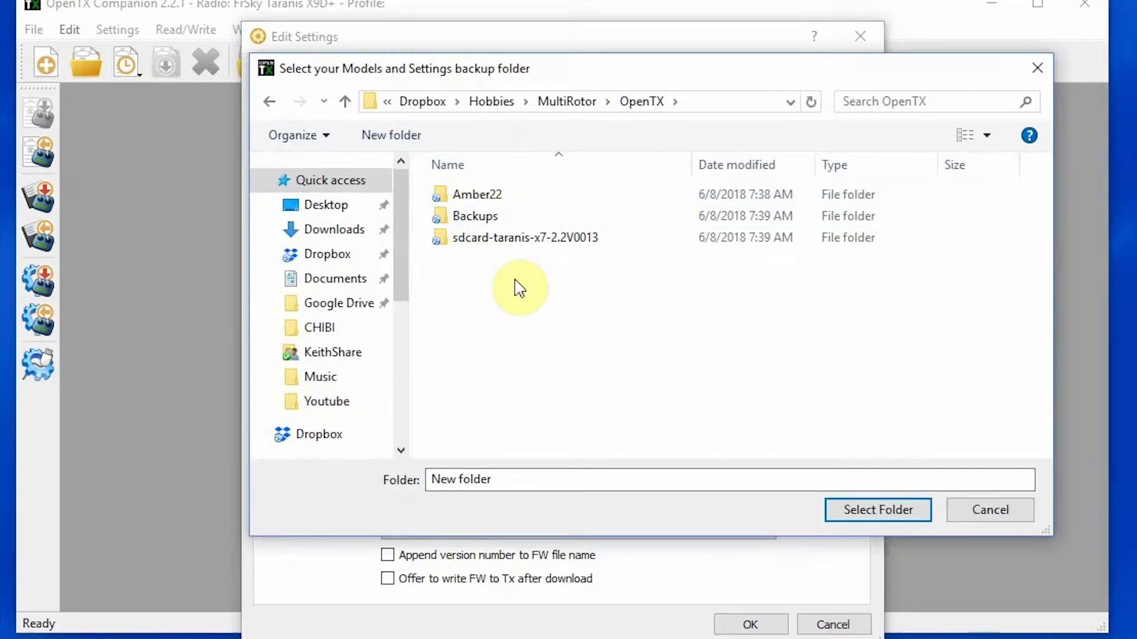
double_click(477, 217)
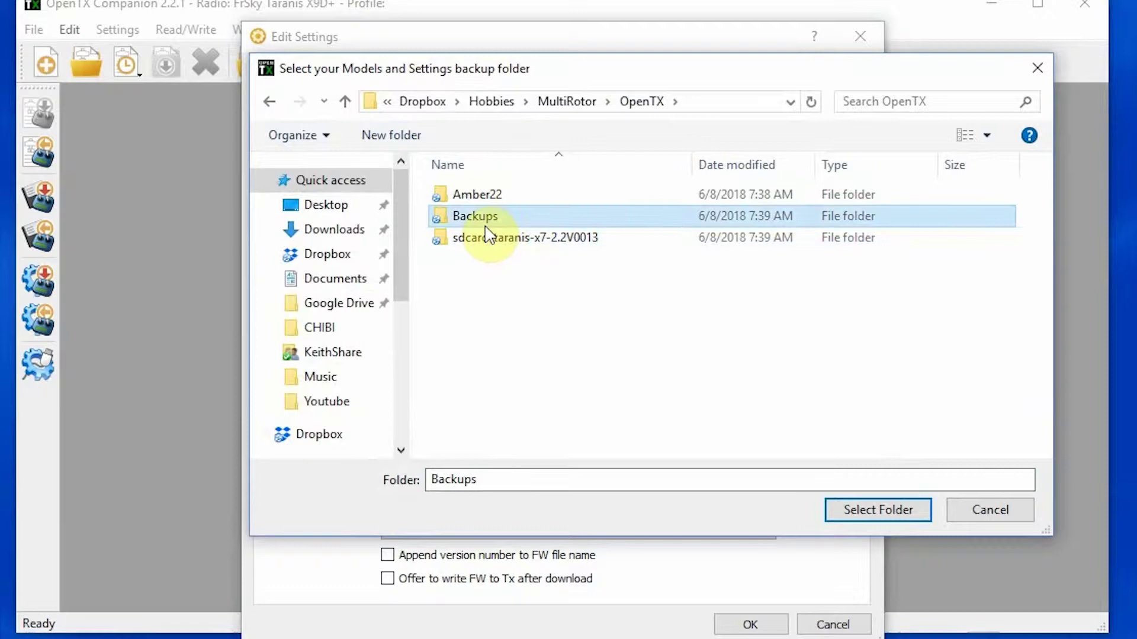
click(897, 509)
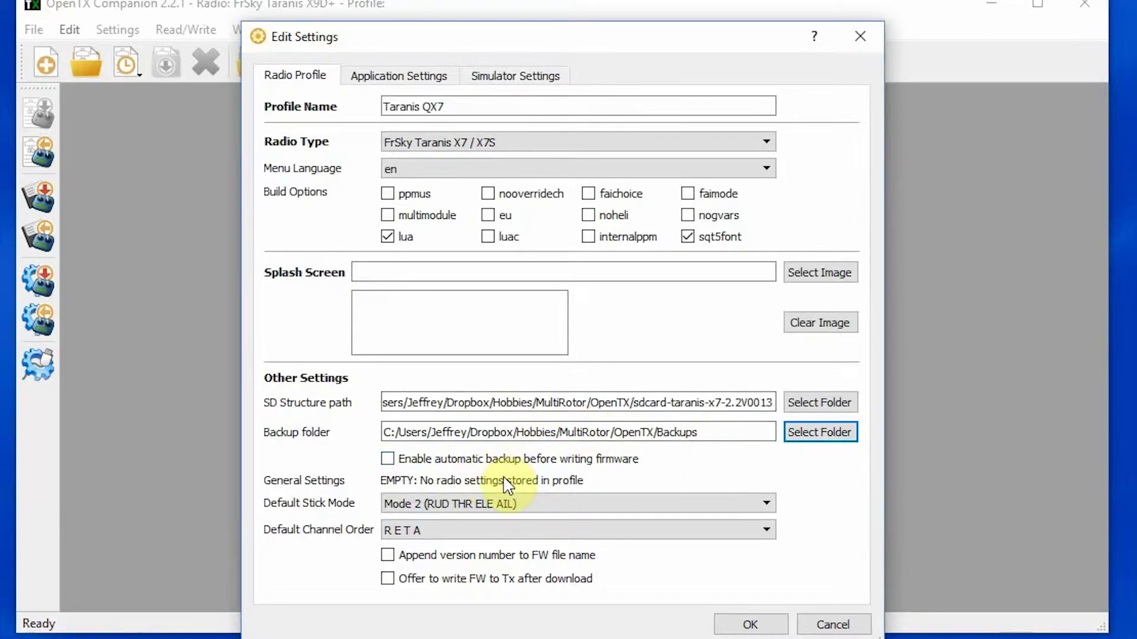
click(472, 460)
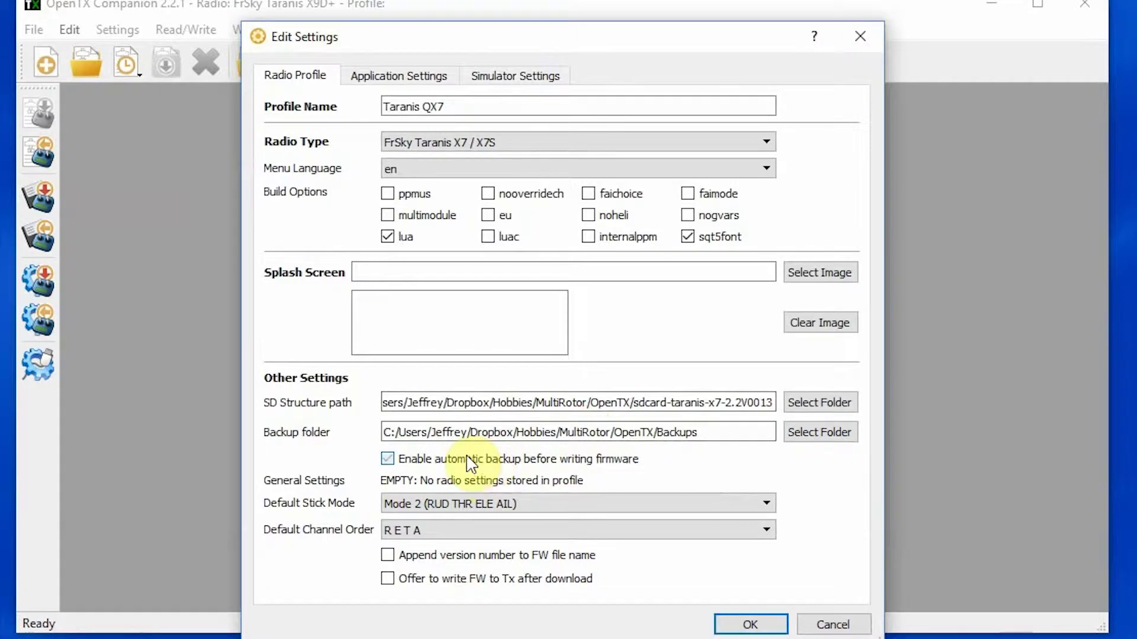
click(770, 620)
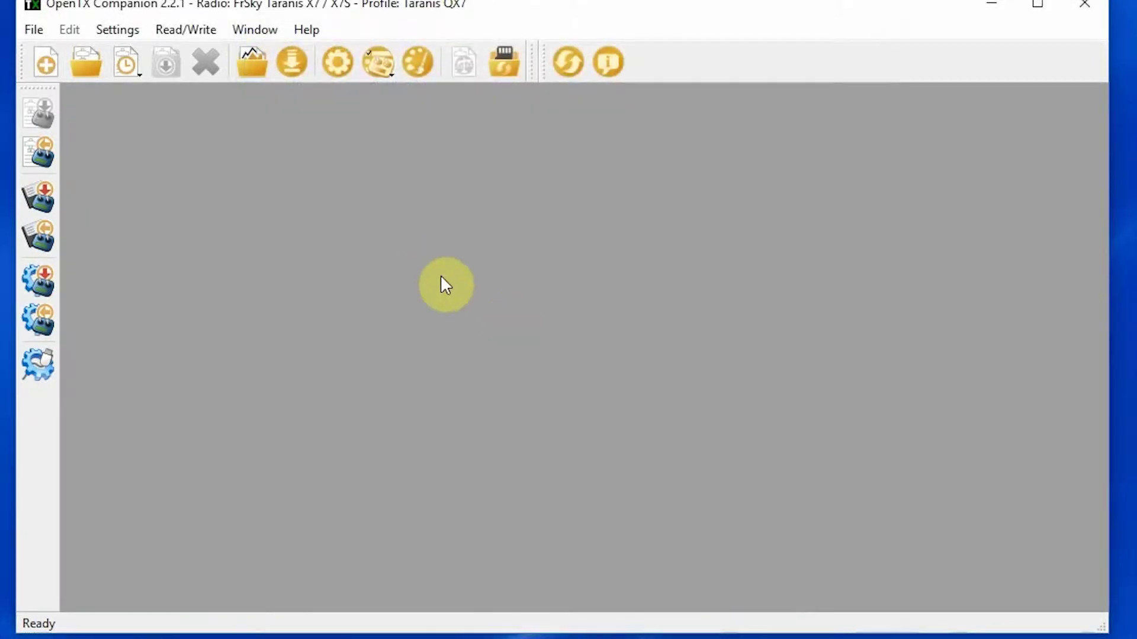
Read the models and settings from the radio and select the first model in the list
click(196, 31)
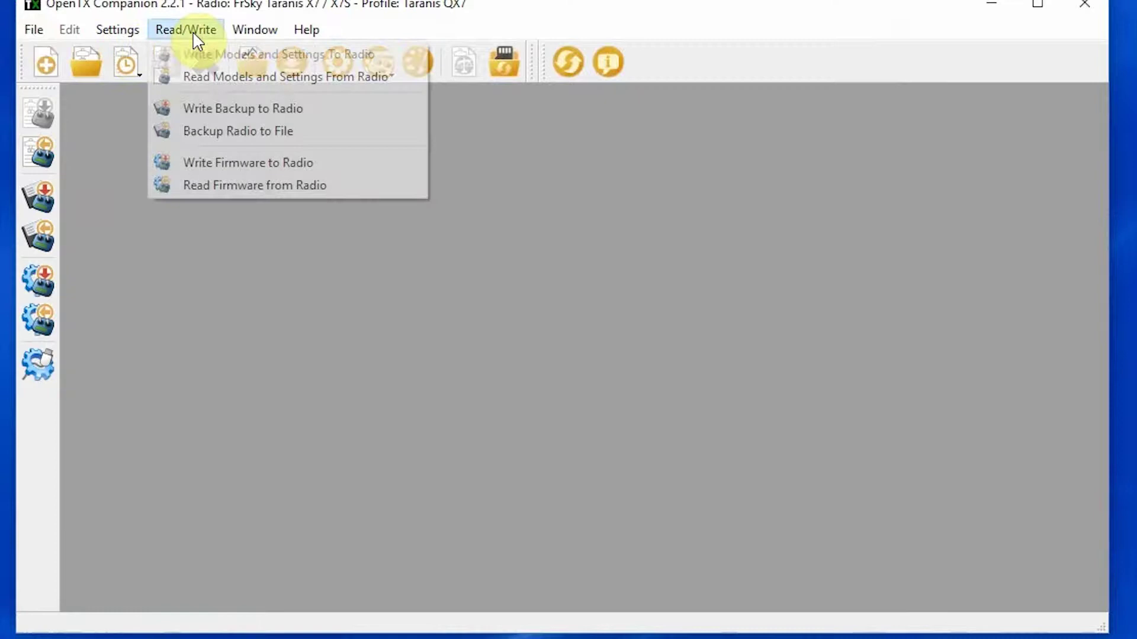
click(206, 76)
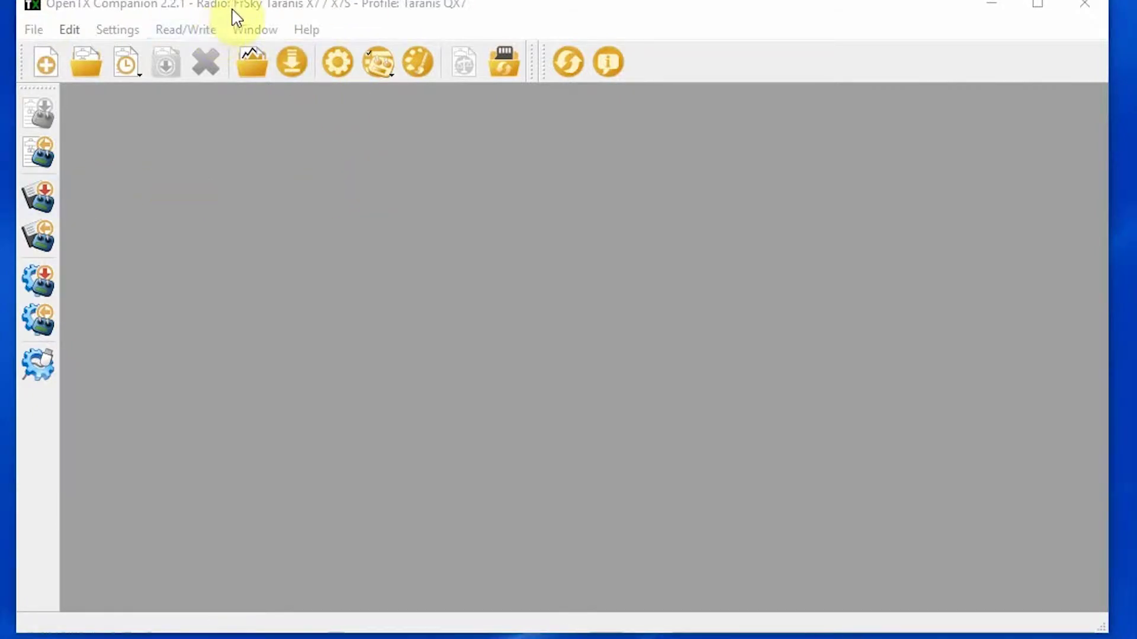
click(212, 31)
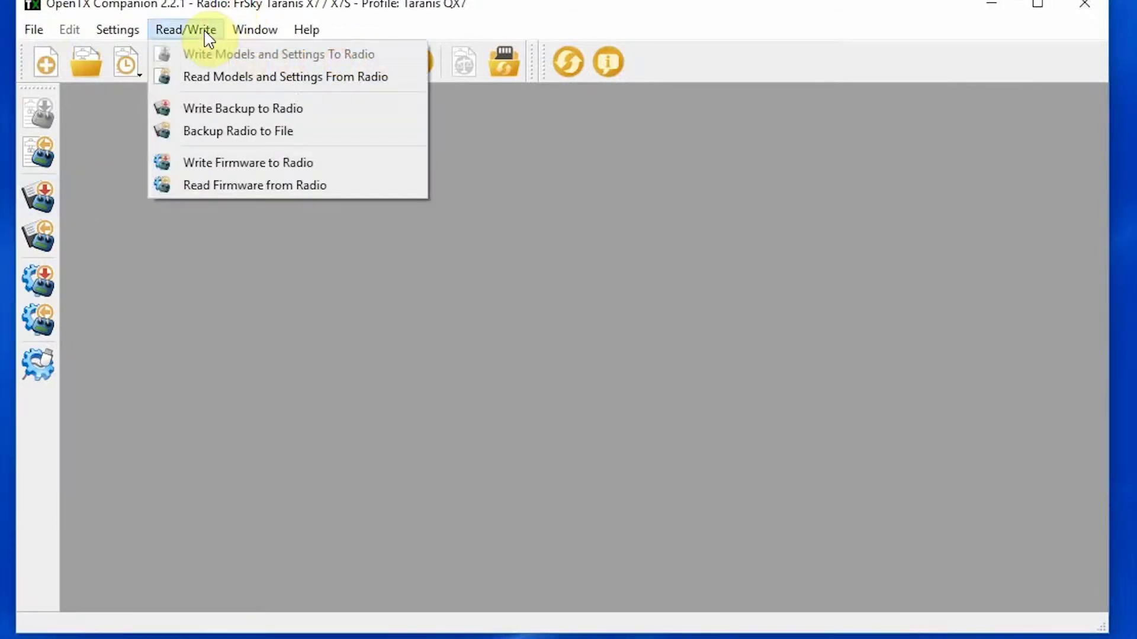
click(209, 75)
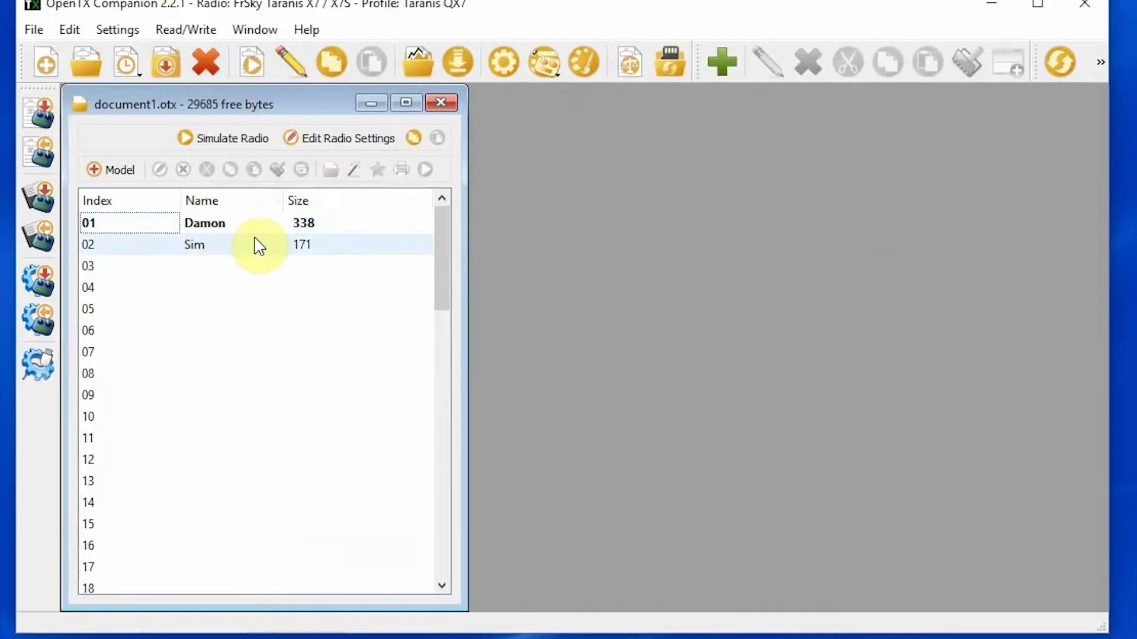
click(245, 223)
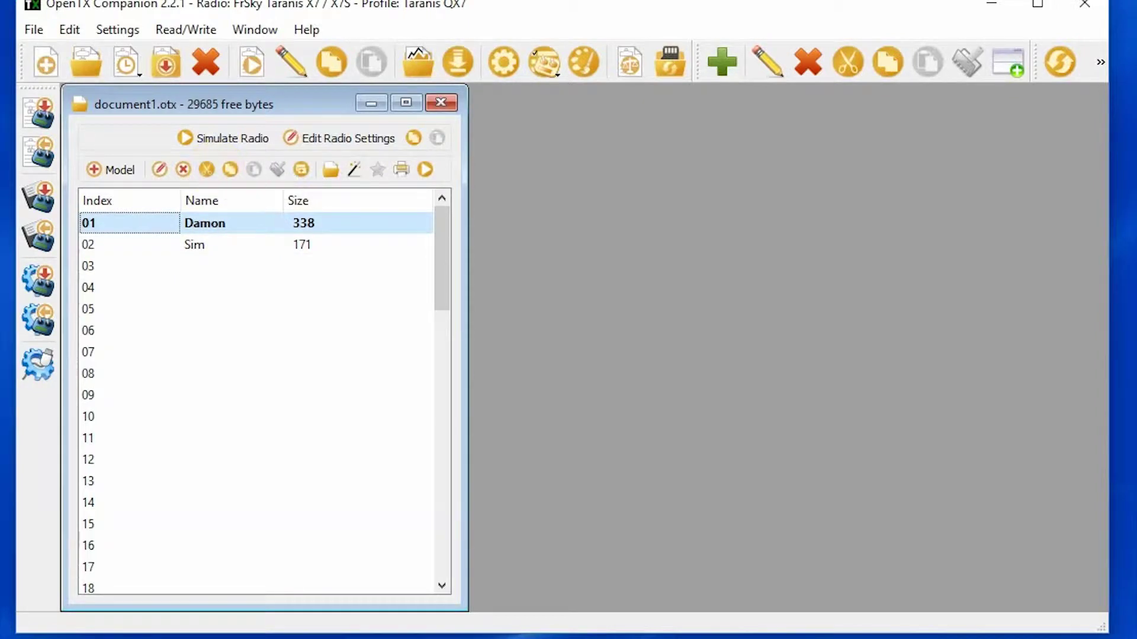
Save the models and settings document in the Backups folder under the owner's first name followed by "Models"
click(50, 31)
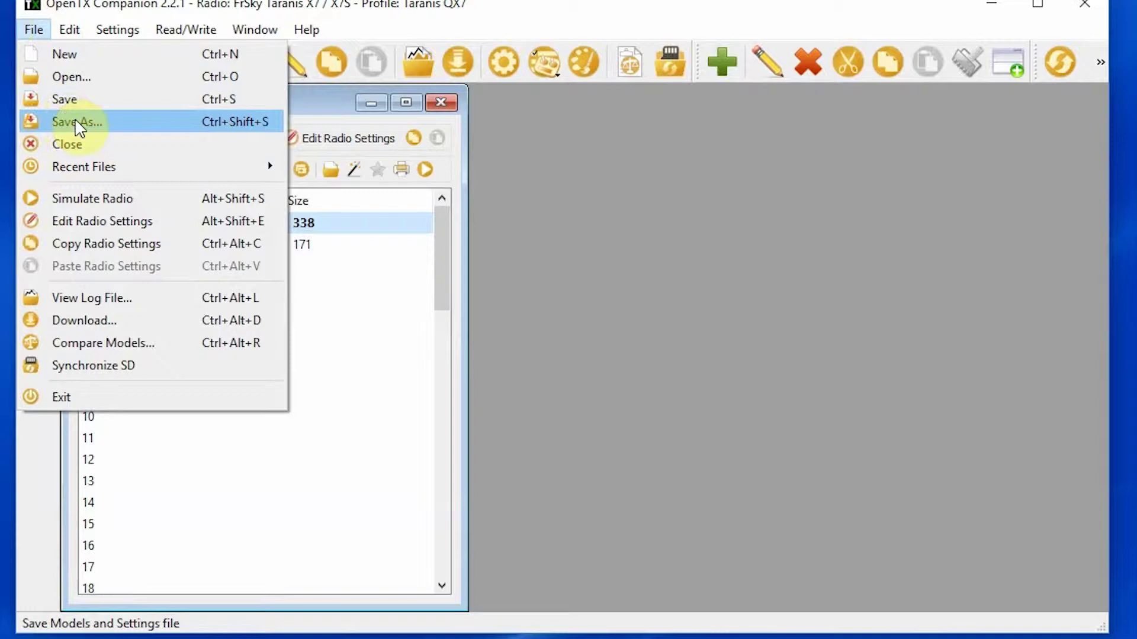
click(71, 121)
double_click(261, 183)
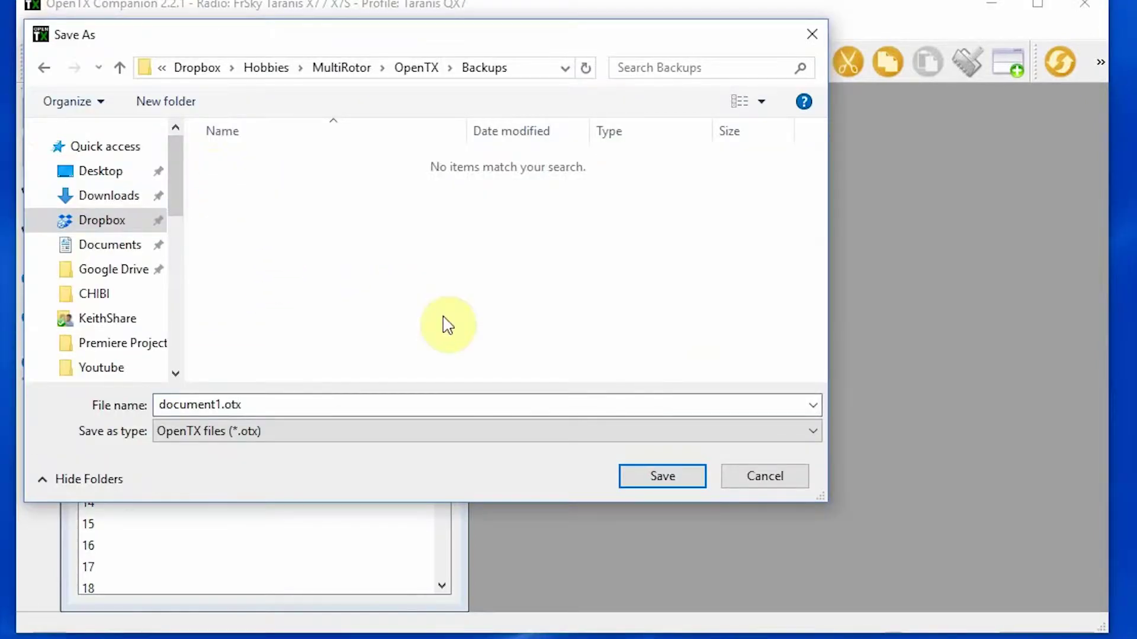
double_click(274, 404)
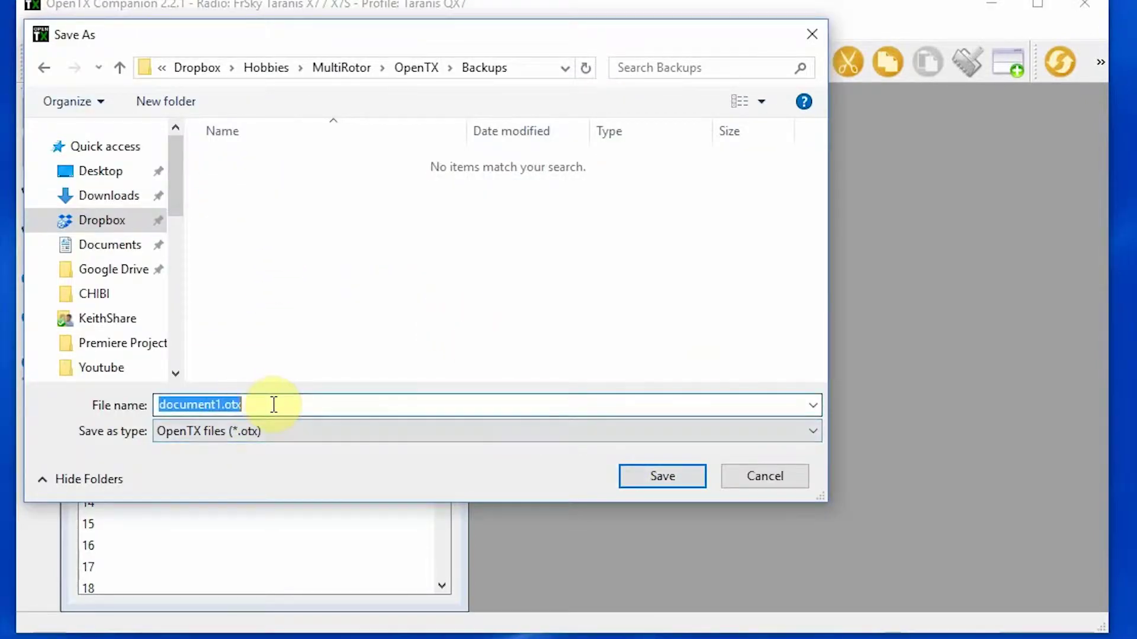
text(Jef)
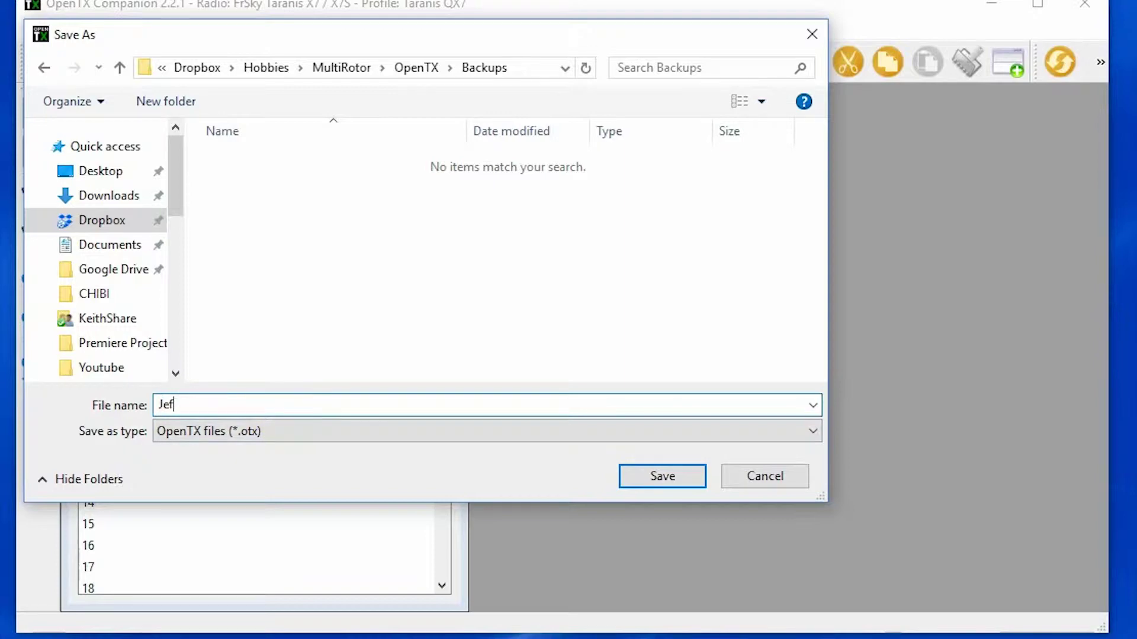
text(f)
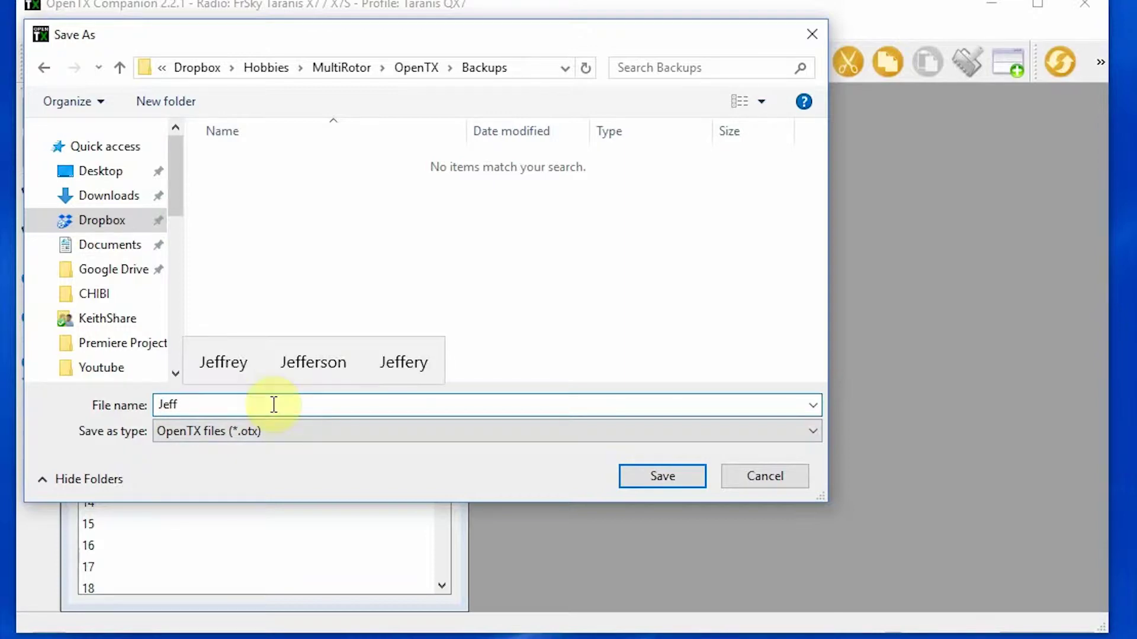
text( Models)
key(Return)
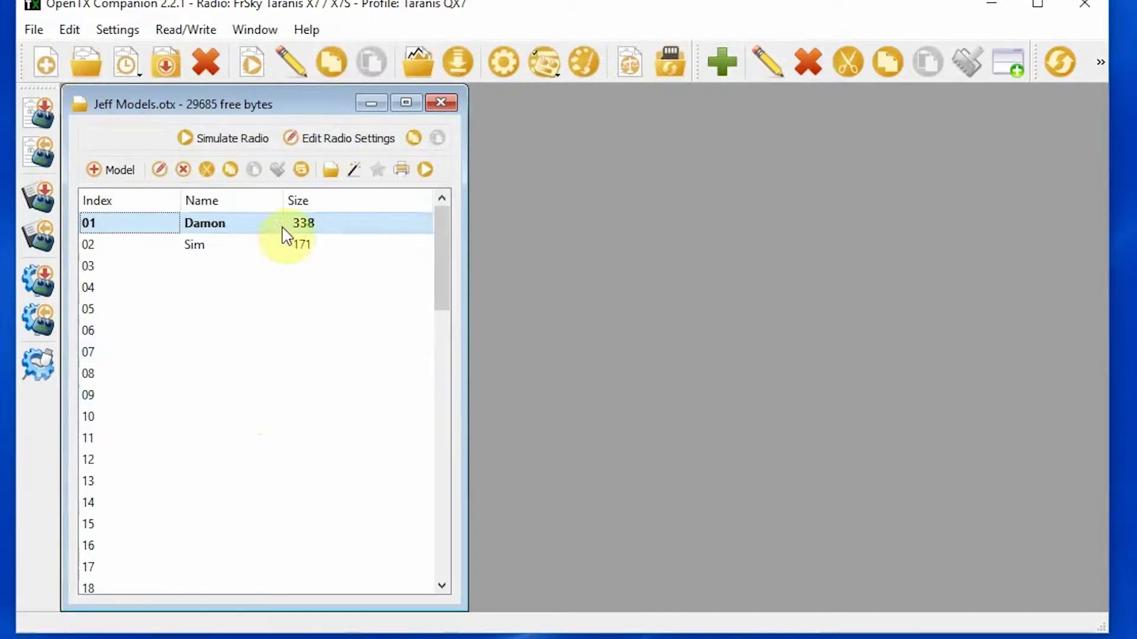
Review the radio settings, including setup, global functions, trainer, hardware and stick calibration
click(357, 139)
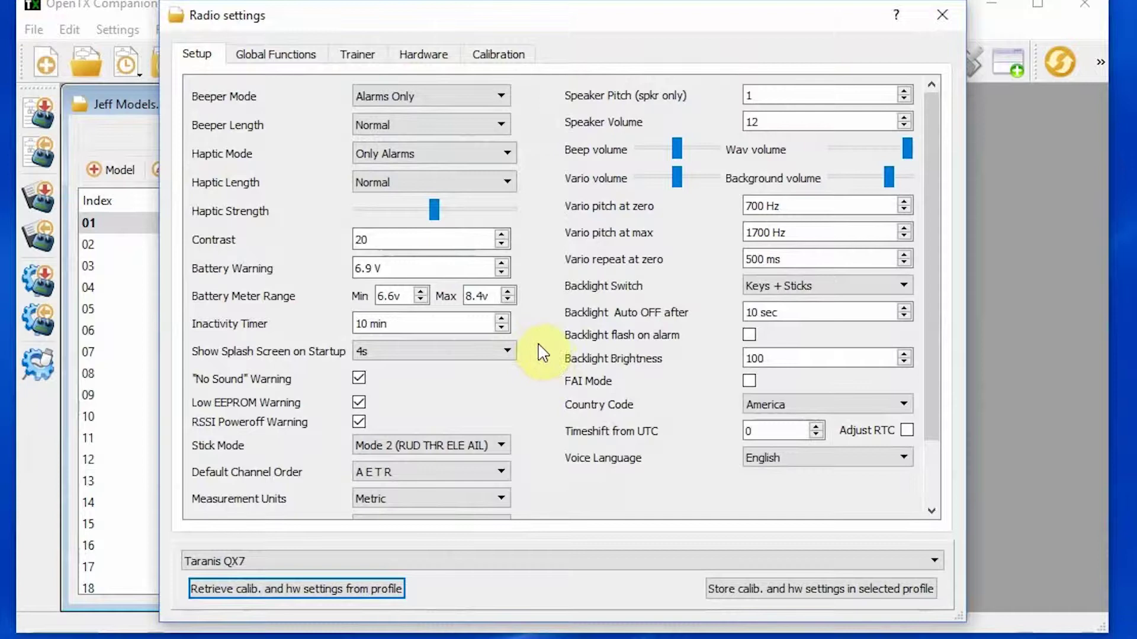
click(277, 55)
click(358, 54)
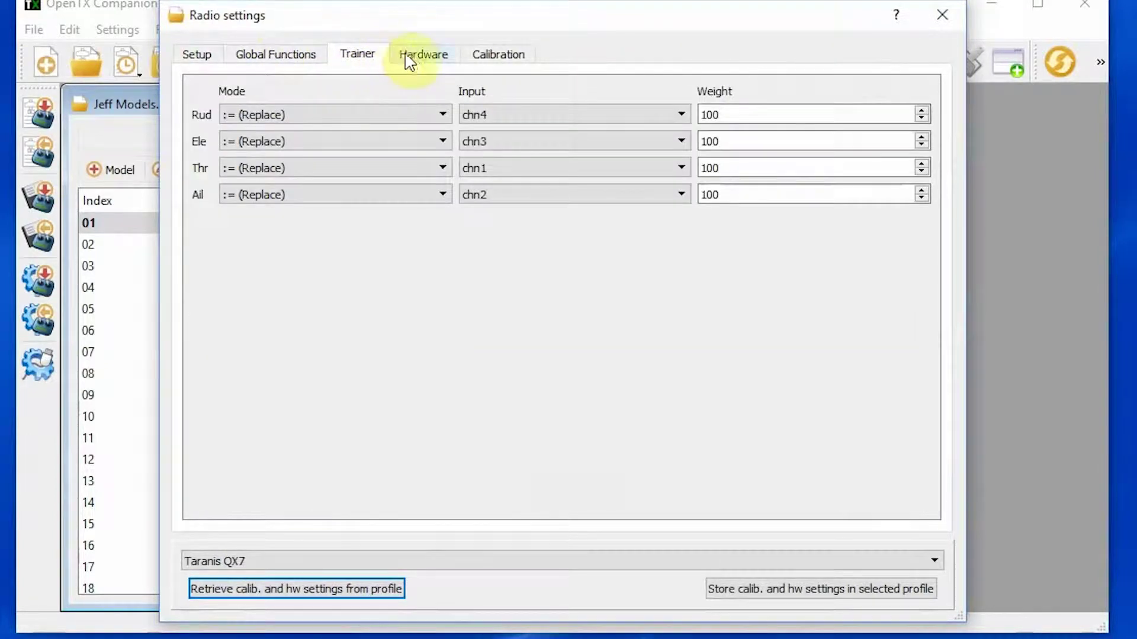
click(415, 55)
click(477, 55)
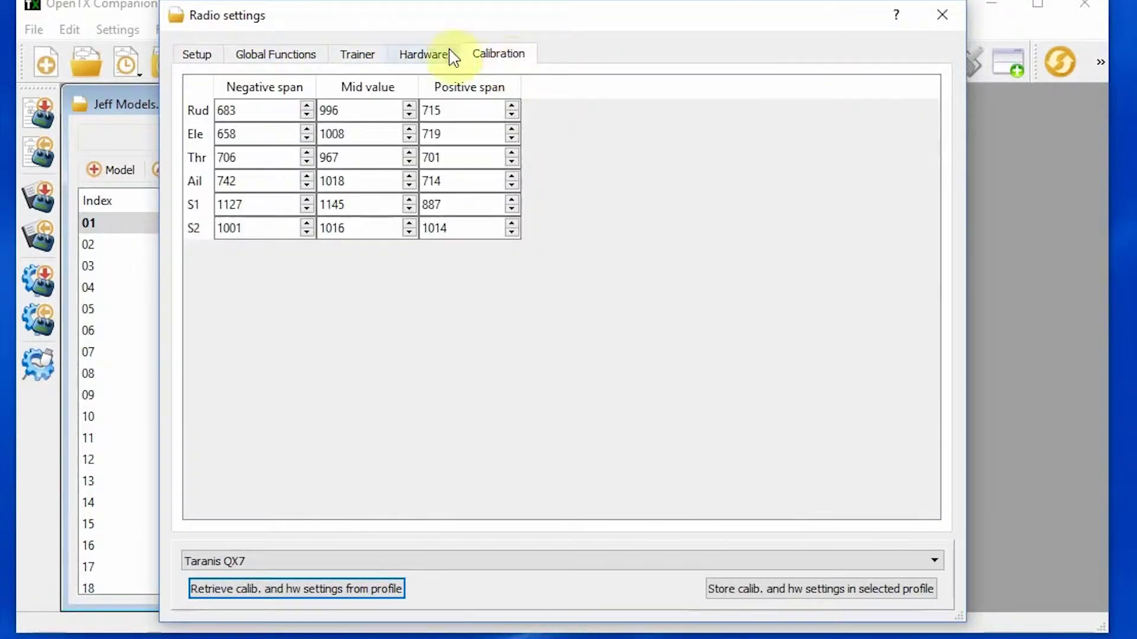
click(290, 53)
click(357, 55)
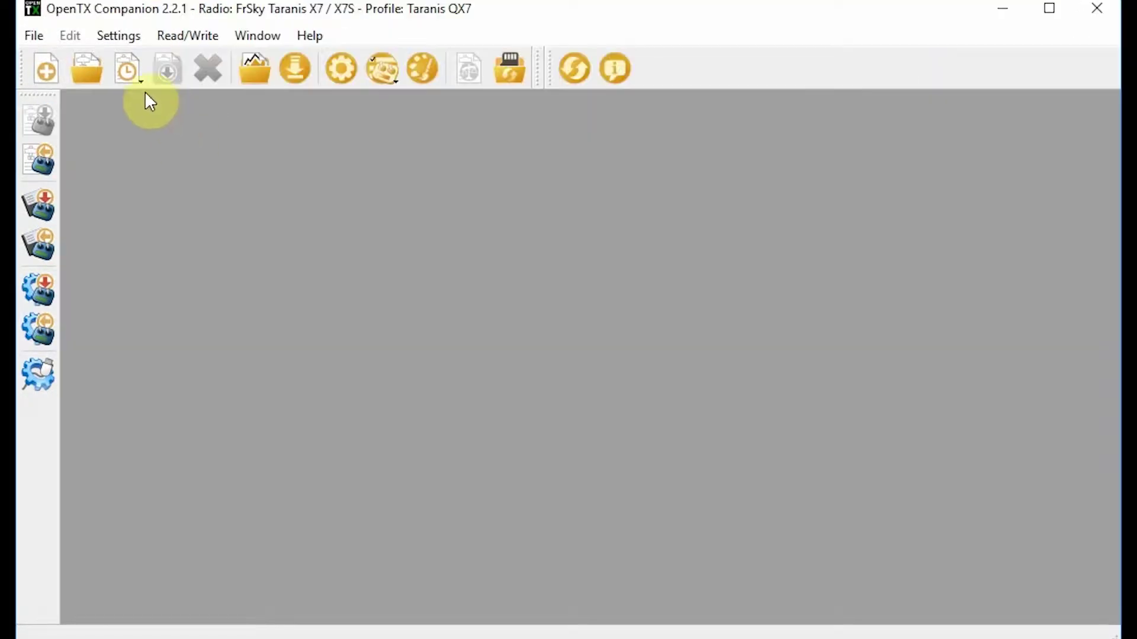
Check for updates and try to download the SD contents as sdcard-taranis-x7-2.2V0010.zip
click(296, 72)
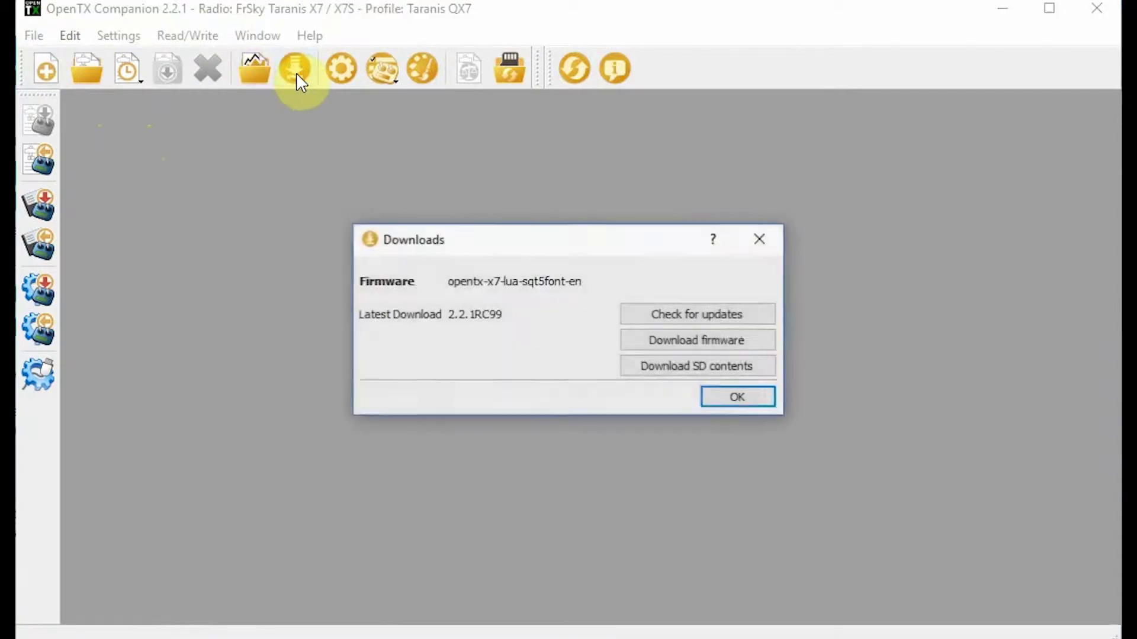
click(651, 317)
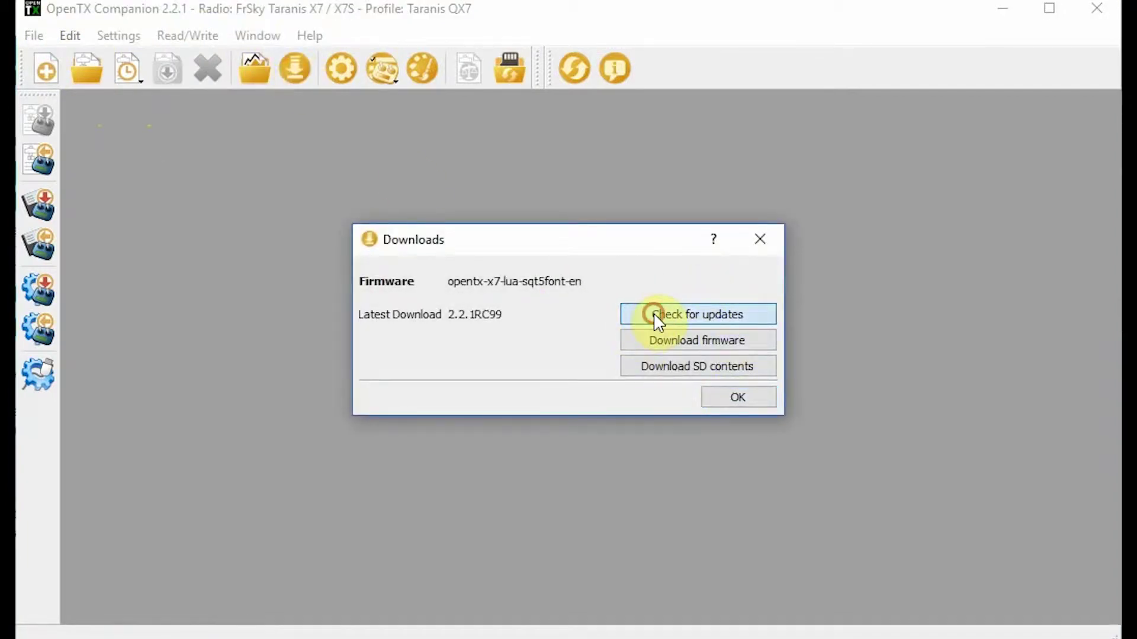
click(657, 343)
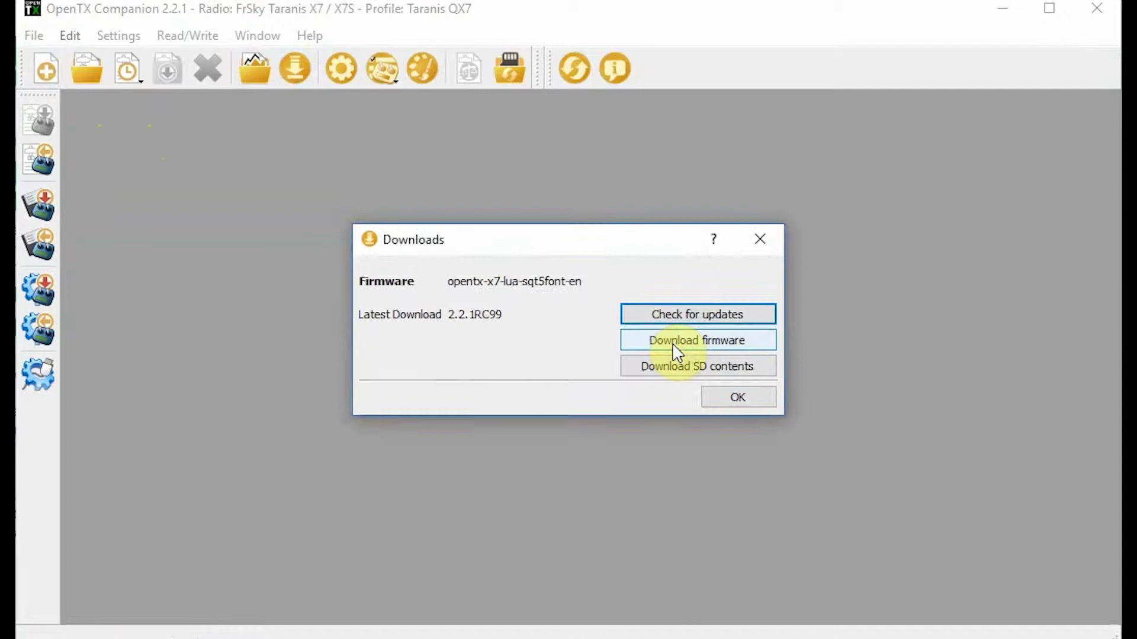
click(669, 344)
click(675, 359)
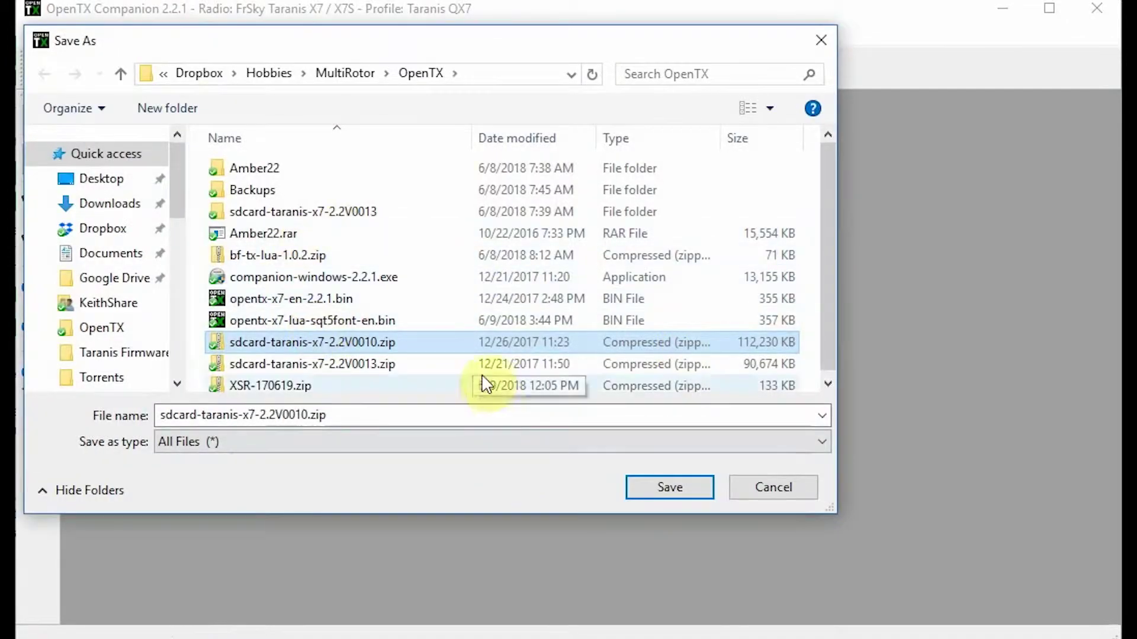
click(774, 484)
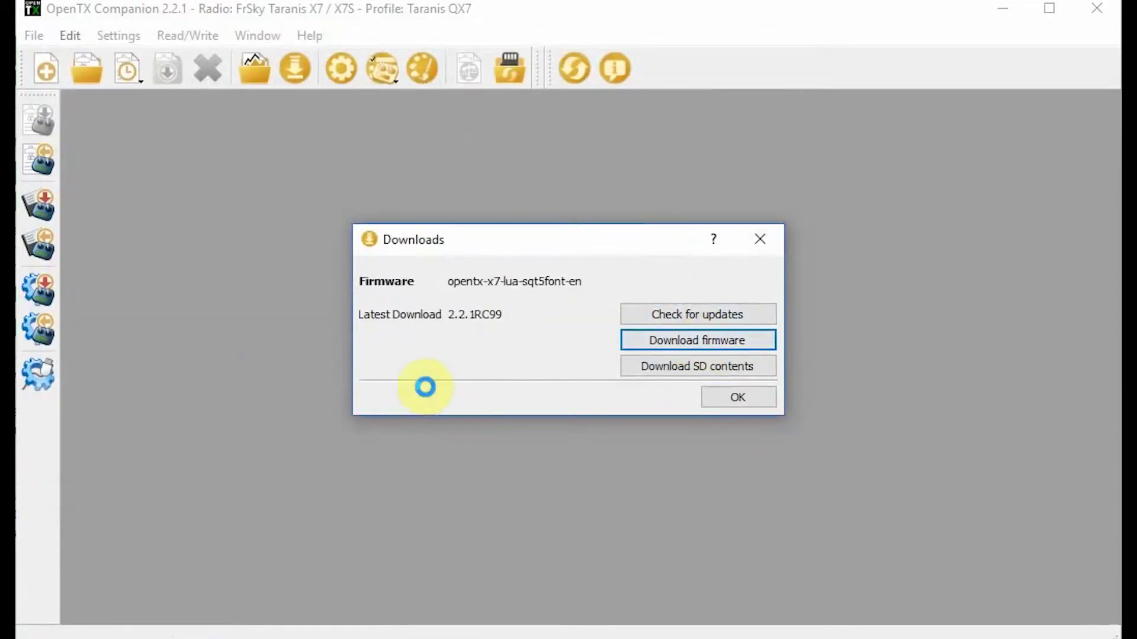
Download and save the opentx-x7-lua-sqt5font-en firmware, and close the downloads dialog
key(Return)
click(659, 487)
click(400, 290)
click(747, 399)
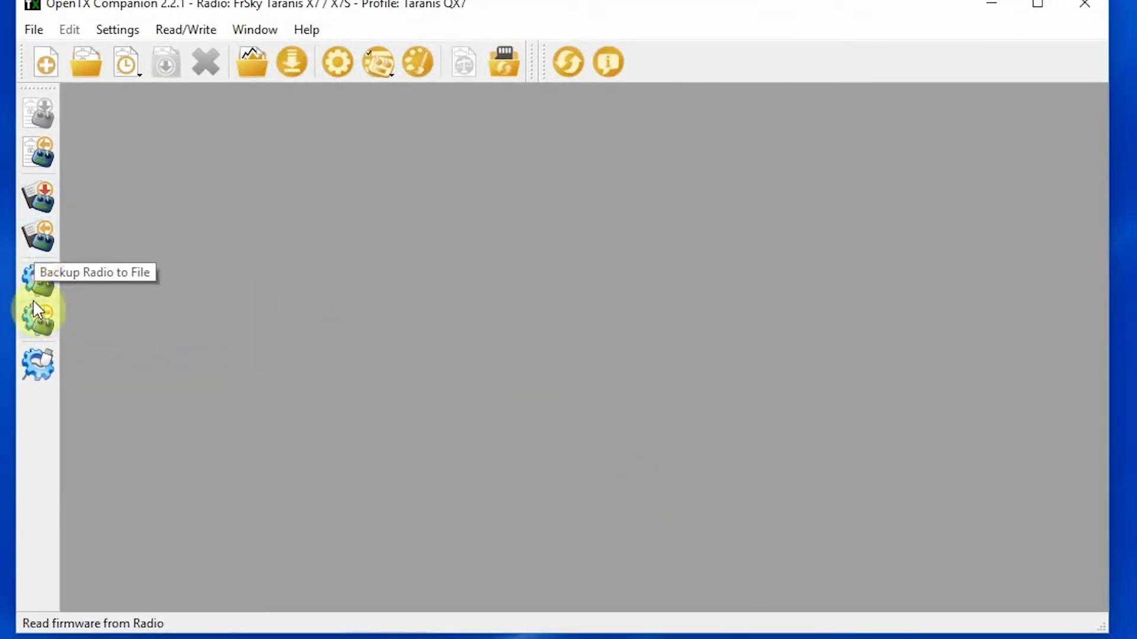
Write the opentx-x7-en-2.2.1.bin firmware to the radio with the firmware start screen and the hardware compatibility check enabled
click(38, 281)
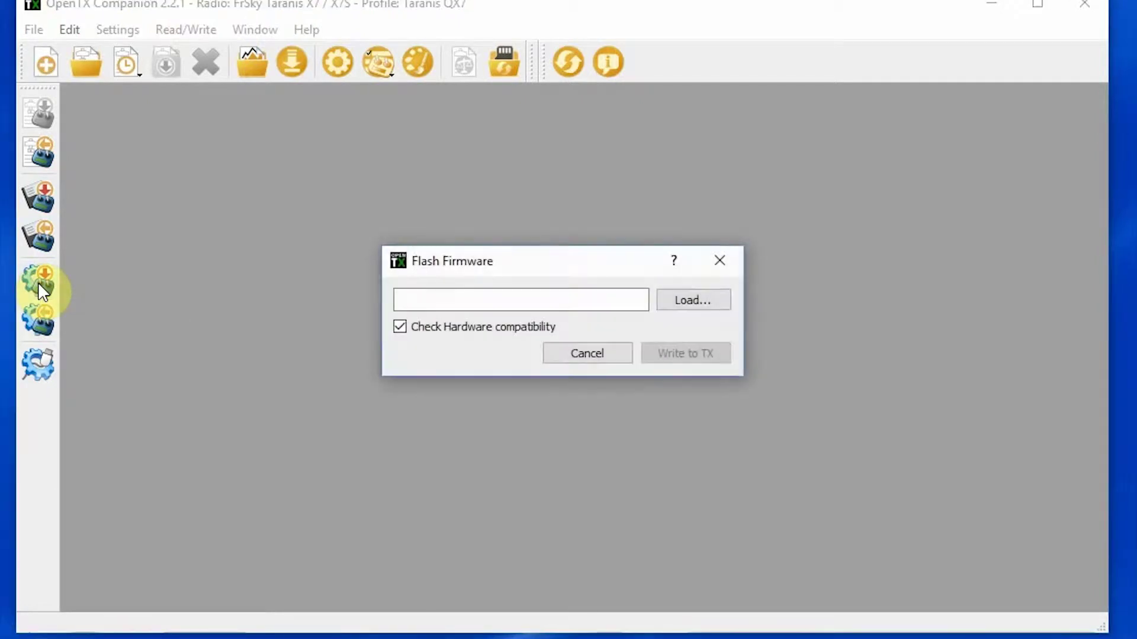
click(694, 309)
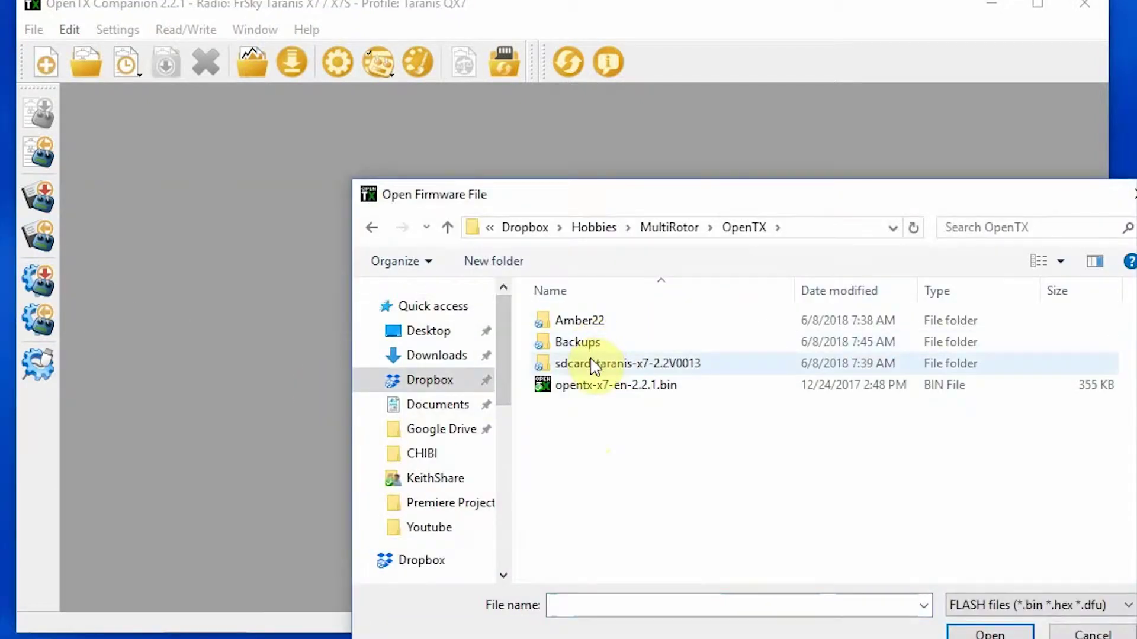
click(600, 390)
double_click(601, 392)
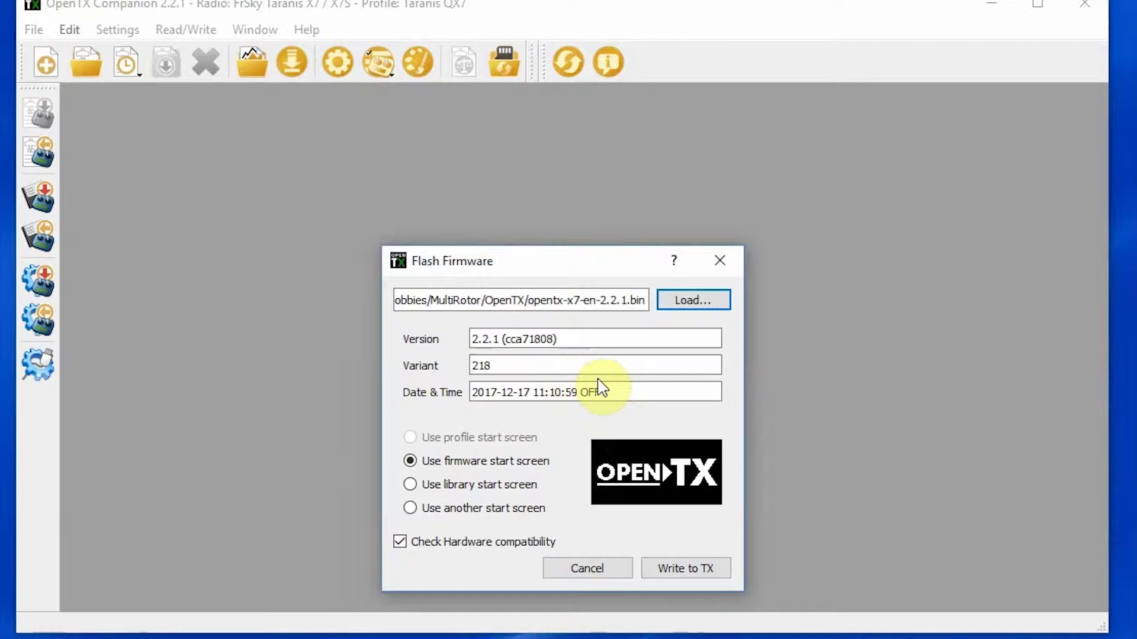
click(697, 568)
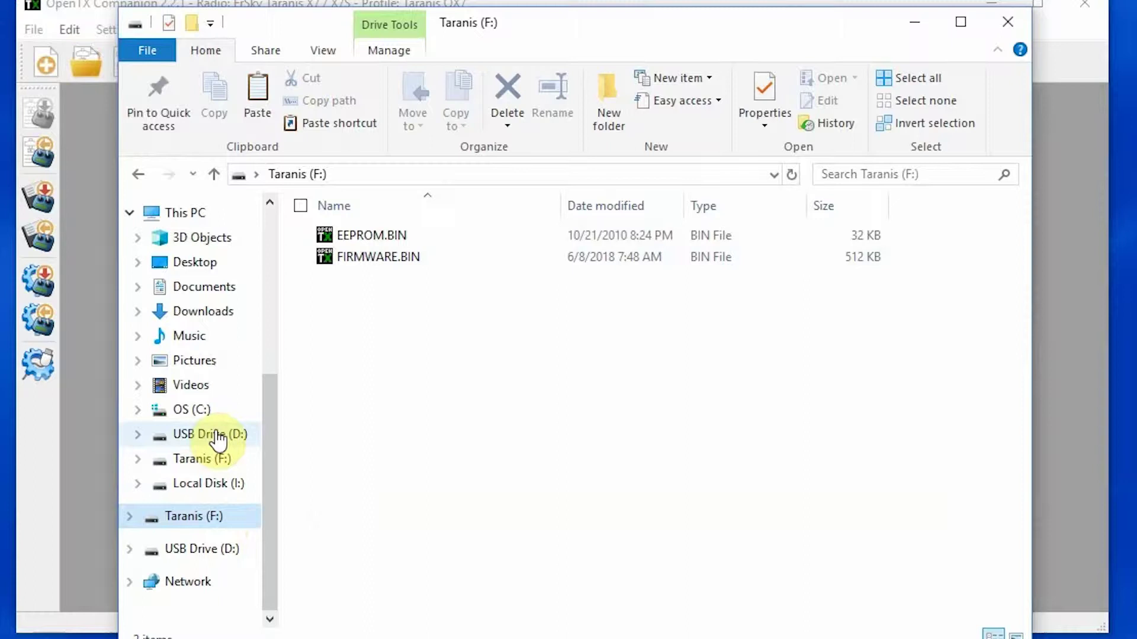
Permanently delete all folders and files from the radio's SD card on USB Drive (D:)
click(216, 435)
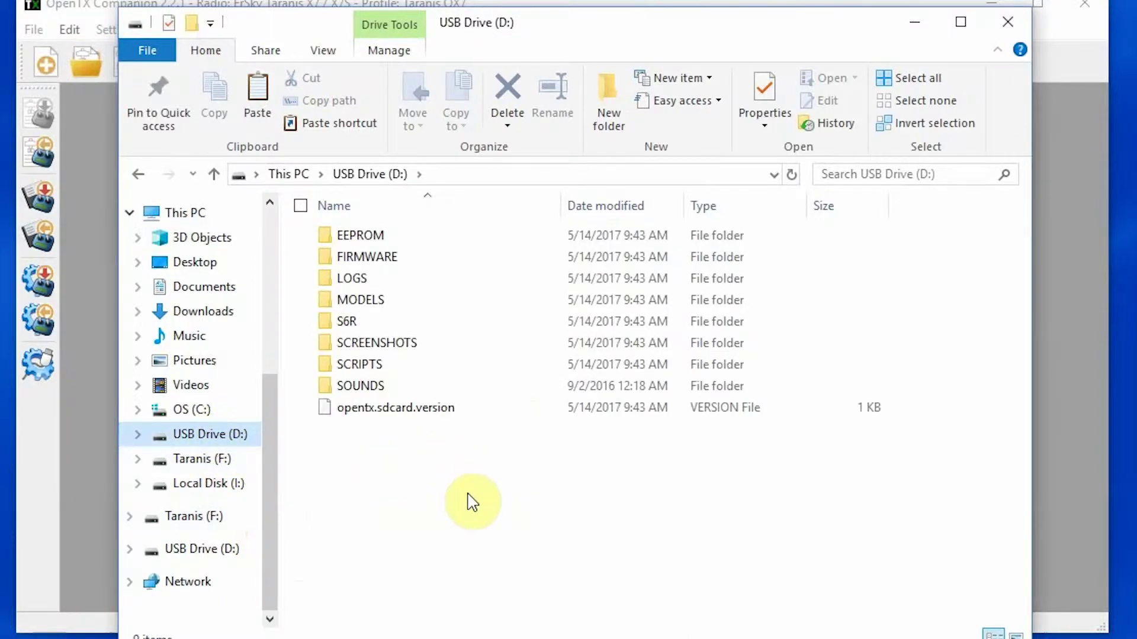
drag(589, 540, 374, 227)
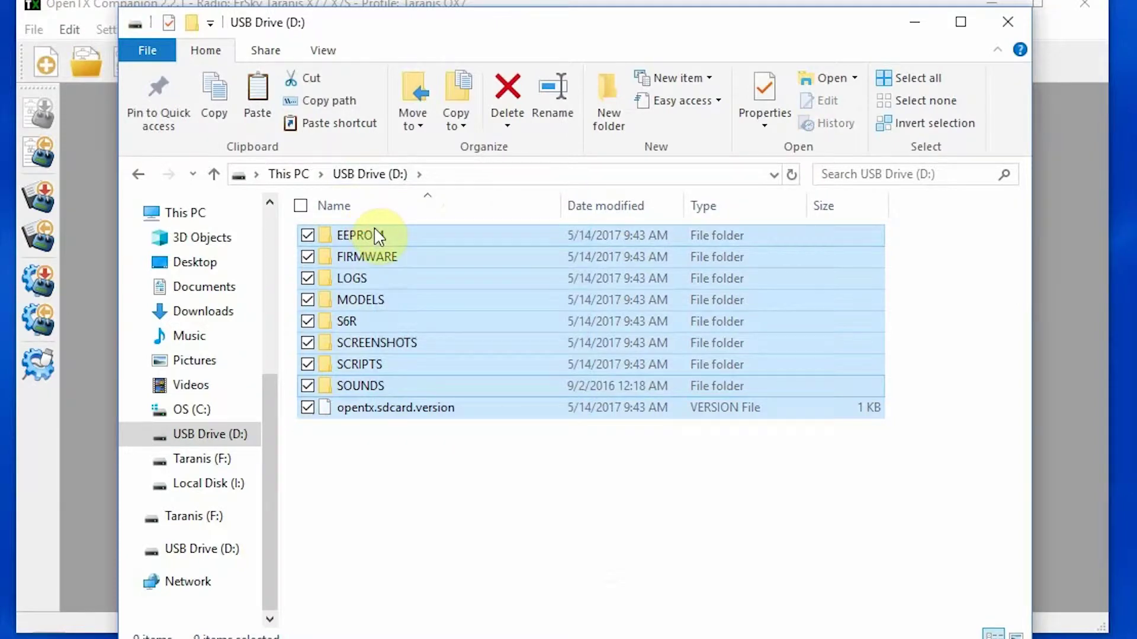
key(Delete)
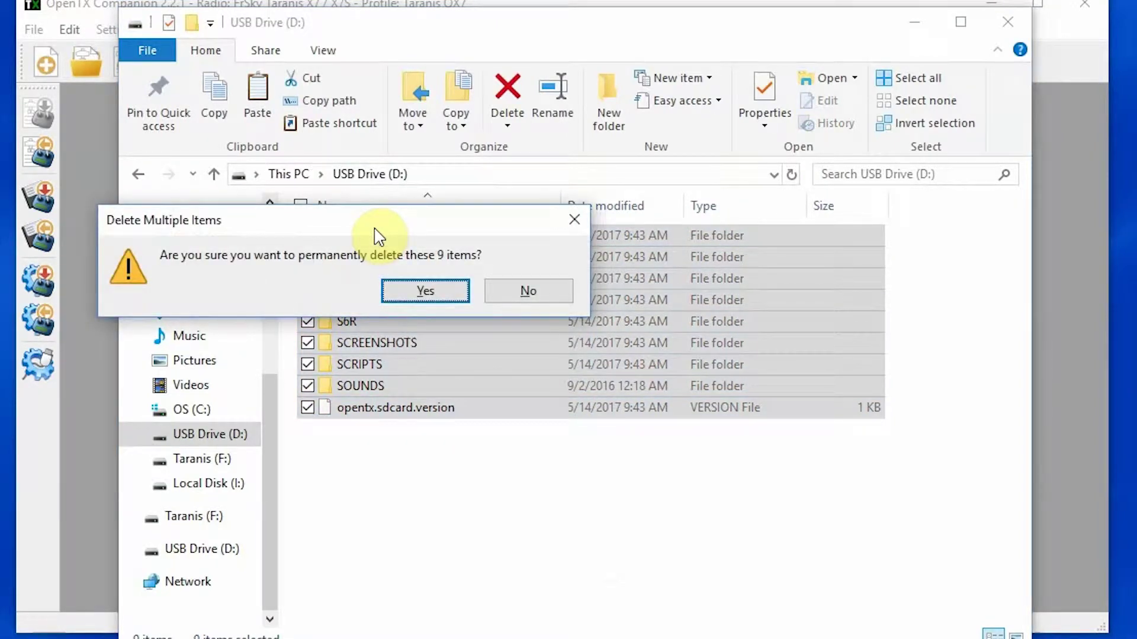
key(Return)
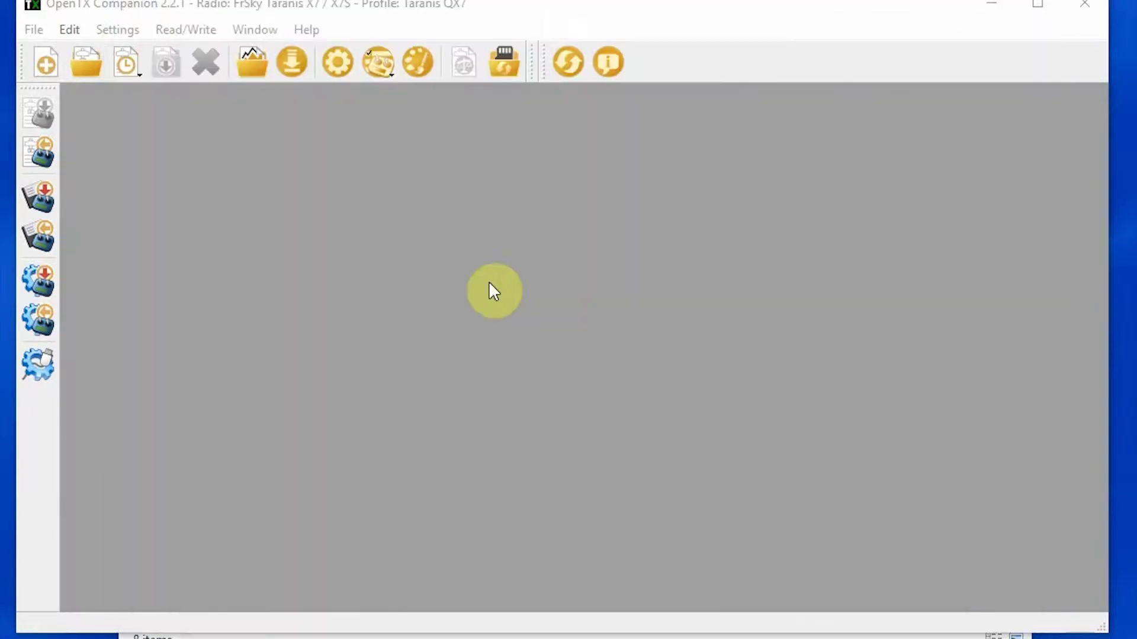
Synchronize the sdcard-taranis-x7-2.2V0013 folder to D:\ only from the local folder to the radio folder
click(514, 66)
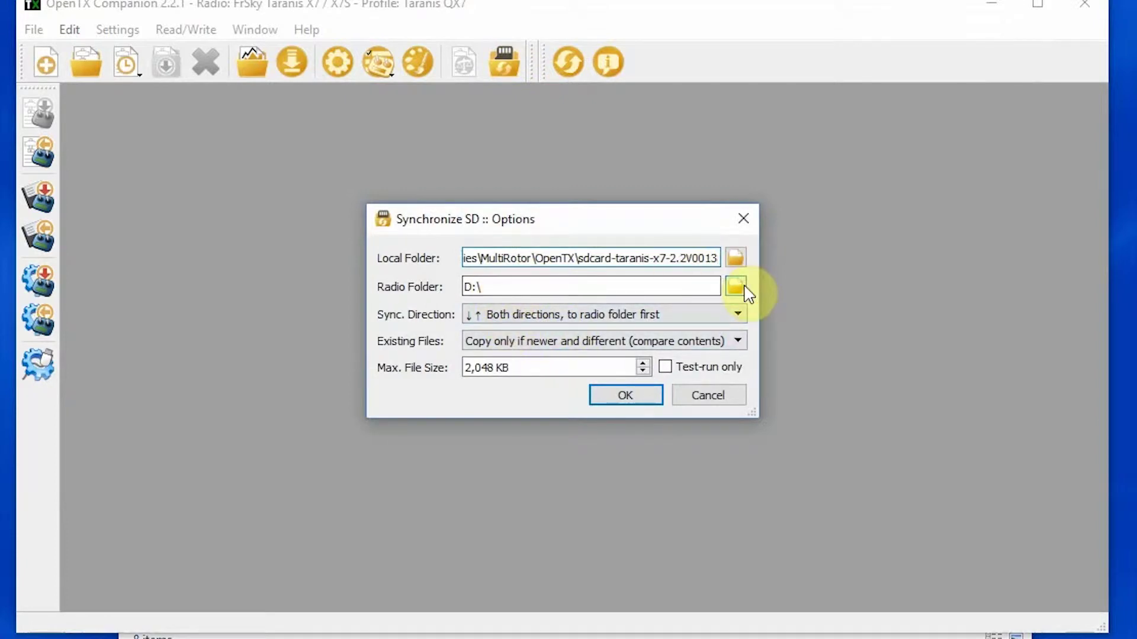
click(557, 318)
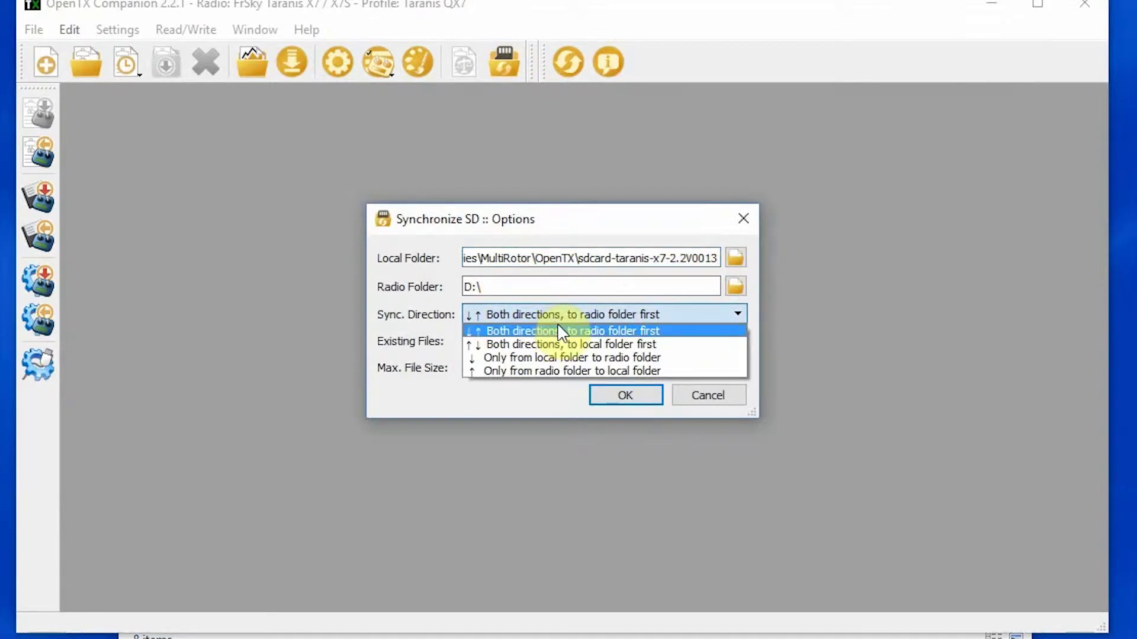
click(556, 356)
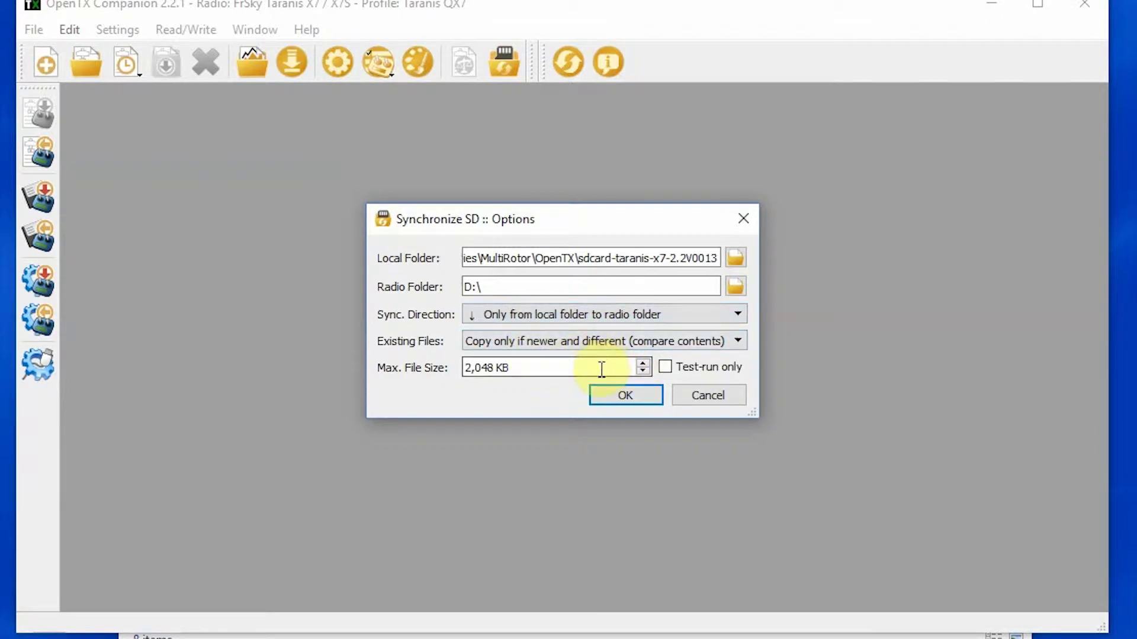
click(601, 342)
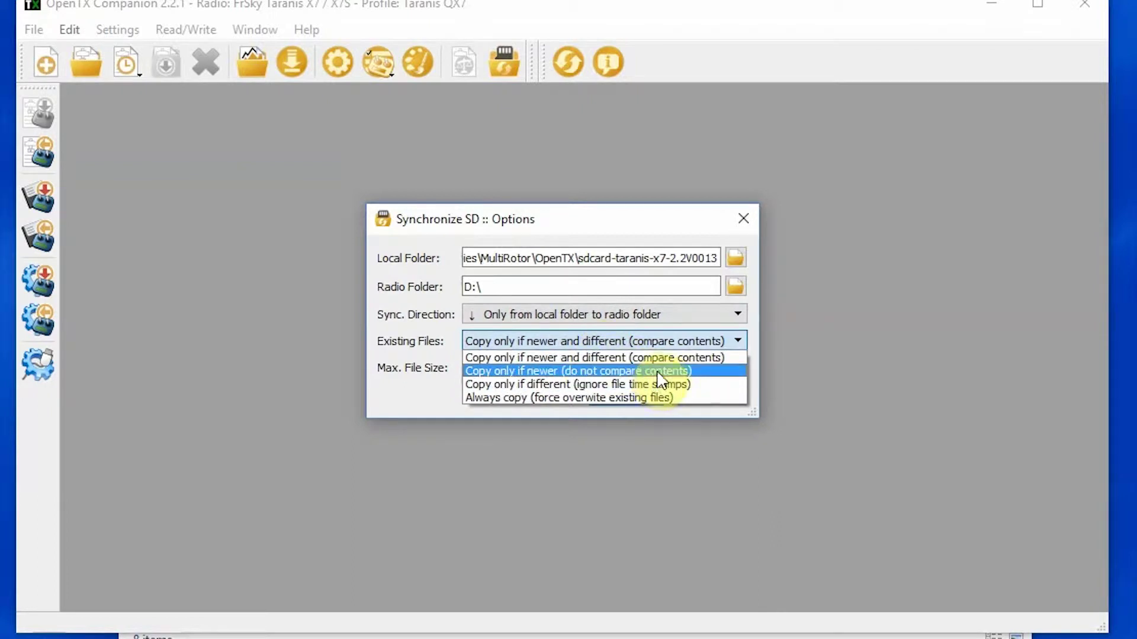
click(389, 415)
click(624, 397)
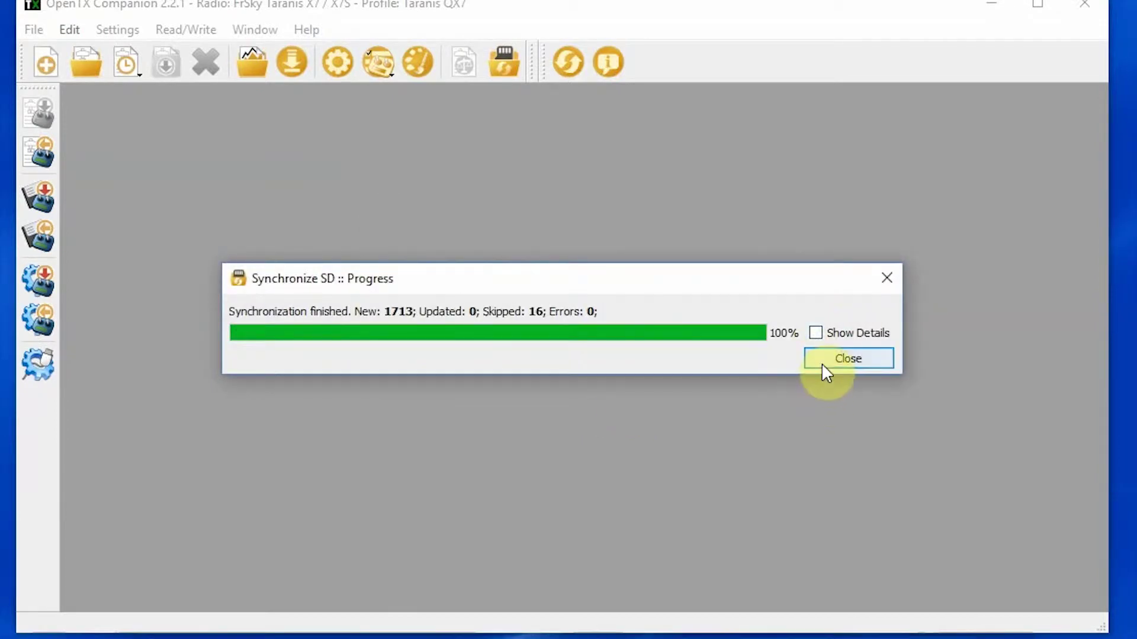
click(826, 370)
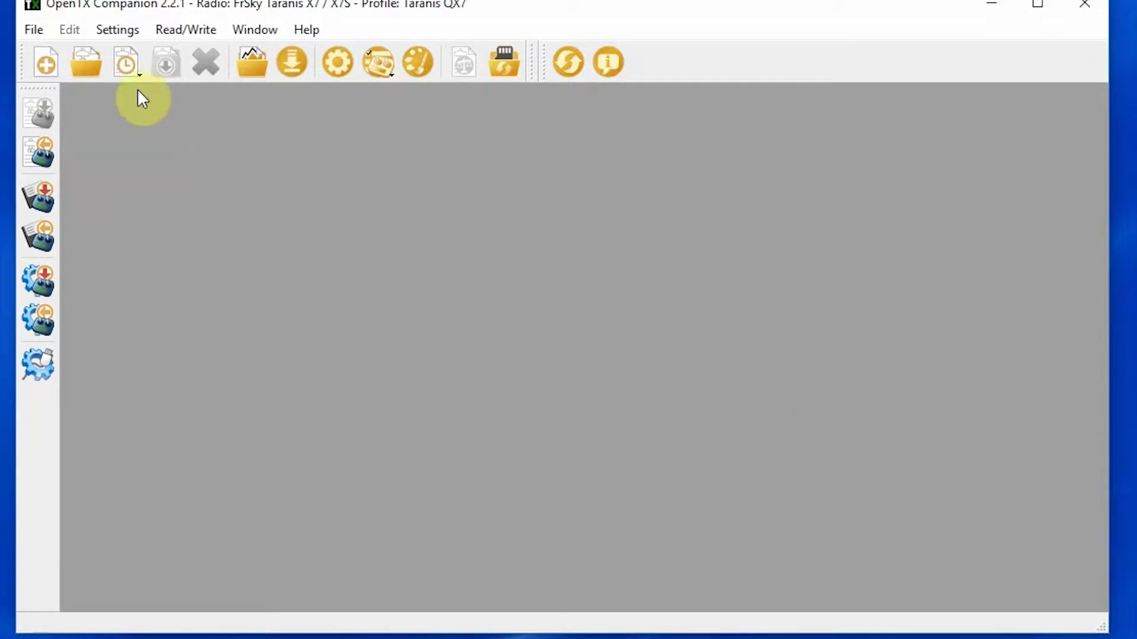
Read the models and settings from the radio to check them, and close the resulting document
click(204, 30)
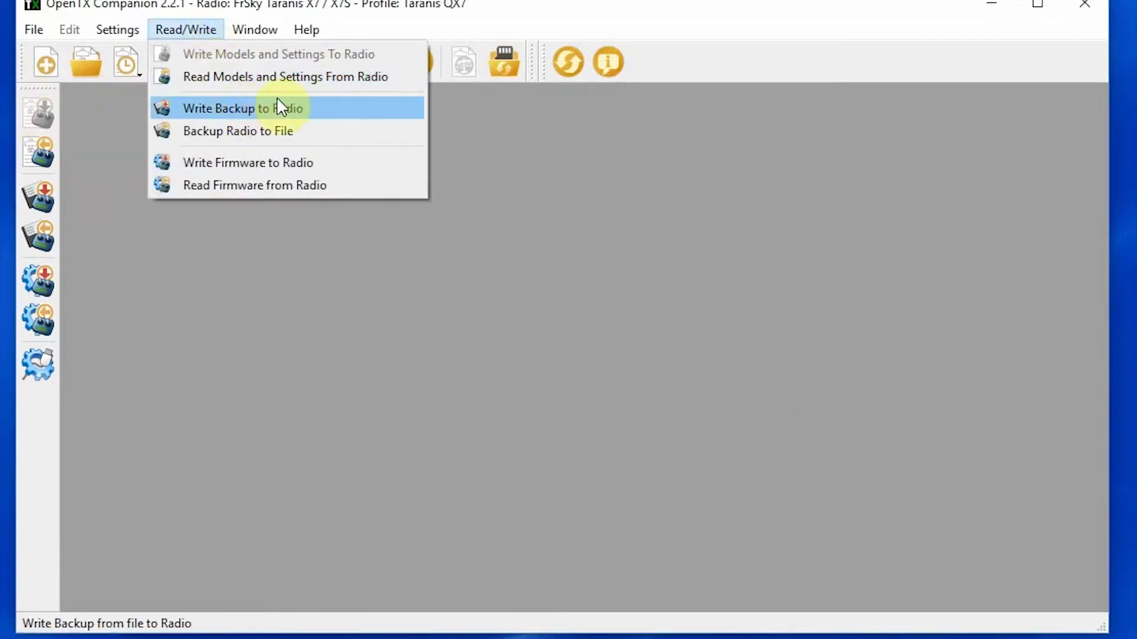
click(347, 89)
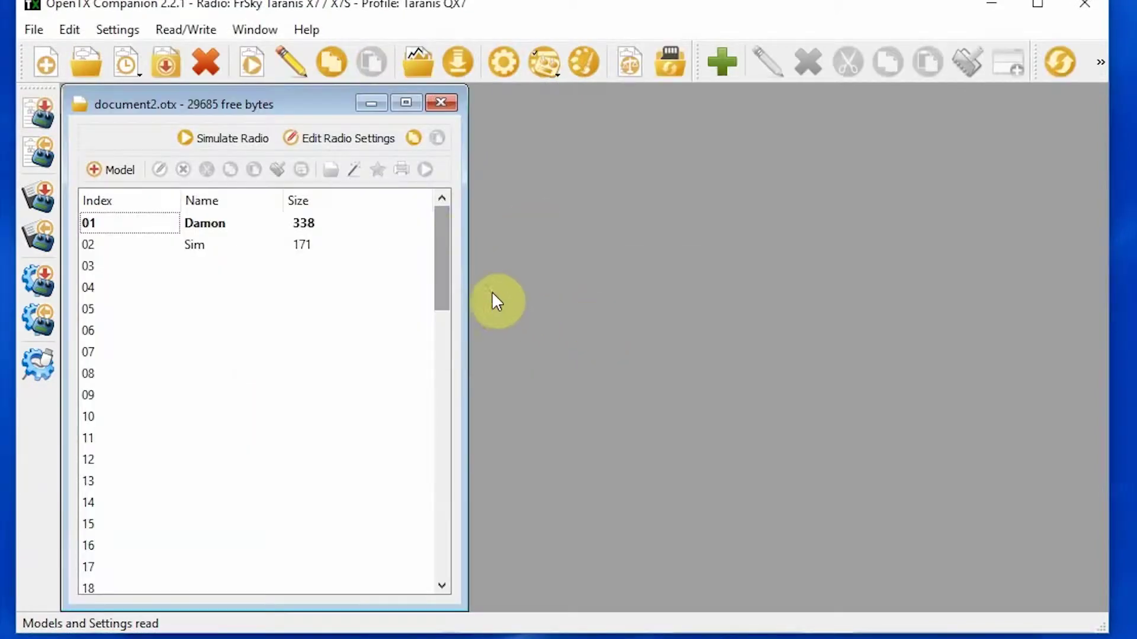
click(438, 102)
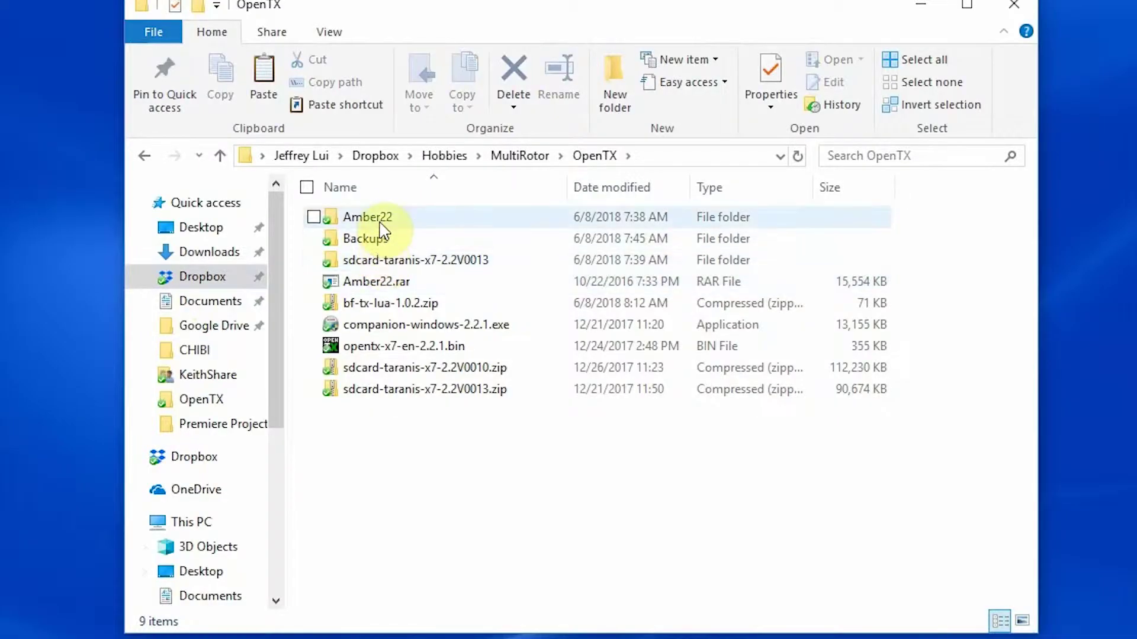
Copy the SOUNDS folder from the Amber22 folder in OpenTX to the root of USB Drive (D:)
click(380, 224)
key(ctrl+c)
double_click(378, 220)
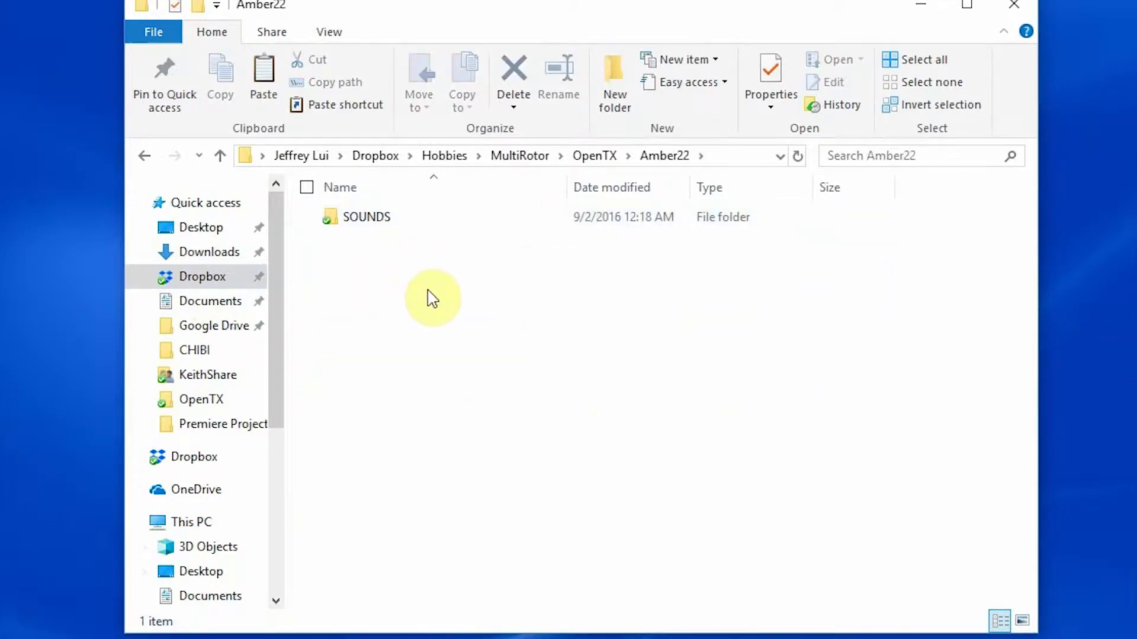
right_click(379, 220)
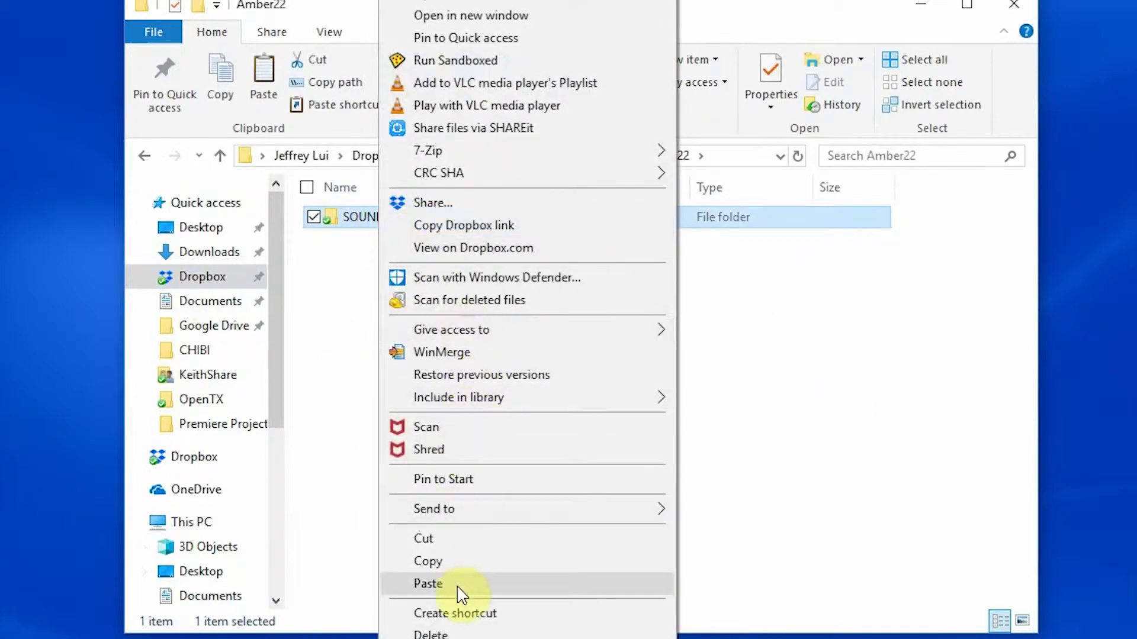
click(451, 560)
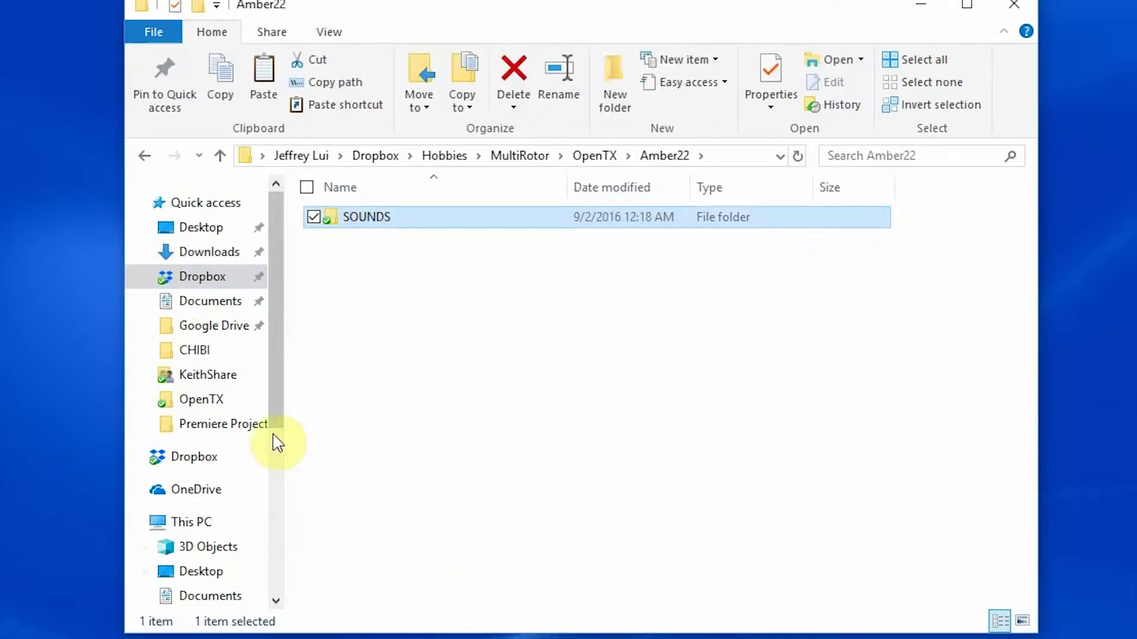
scroll(276, 443, down, 5)
click(204, 533)
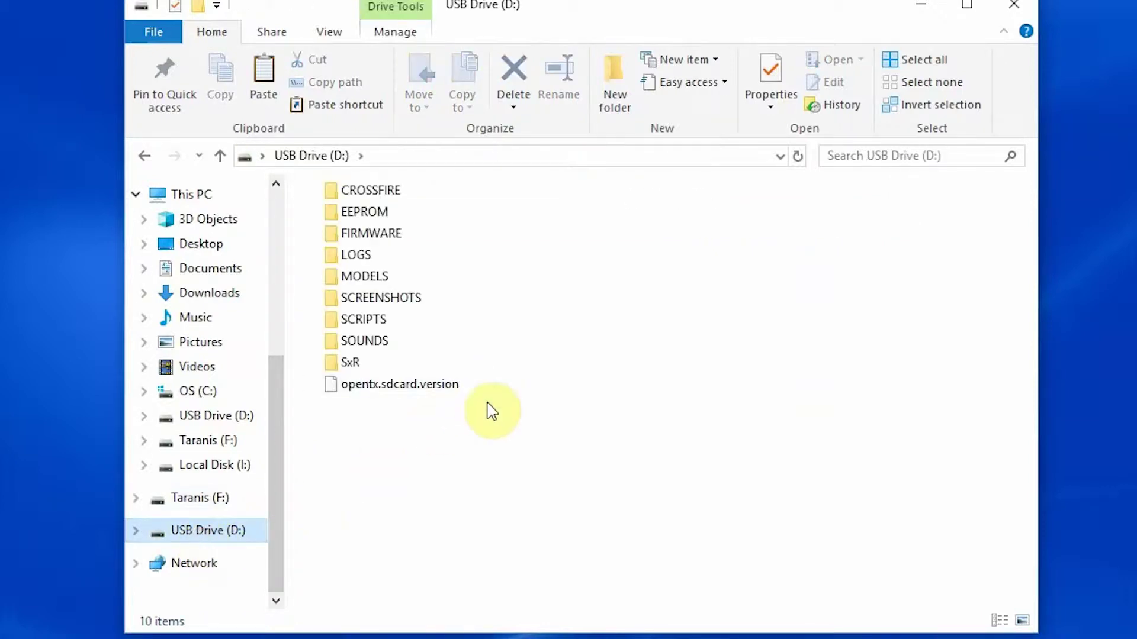
right_click(476, 450)
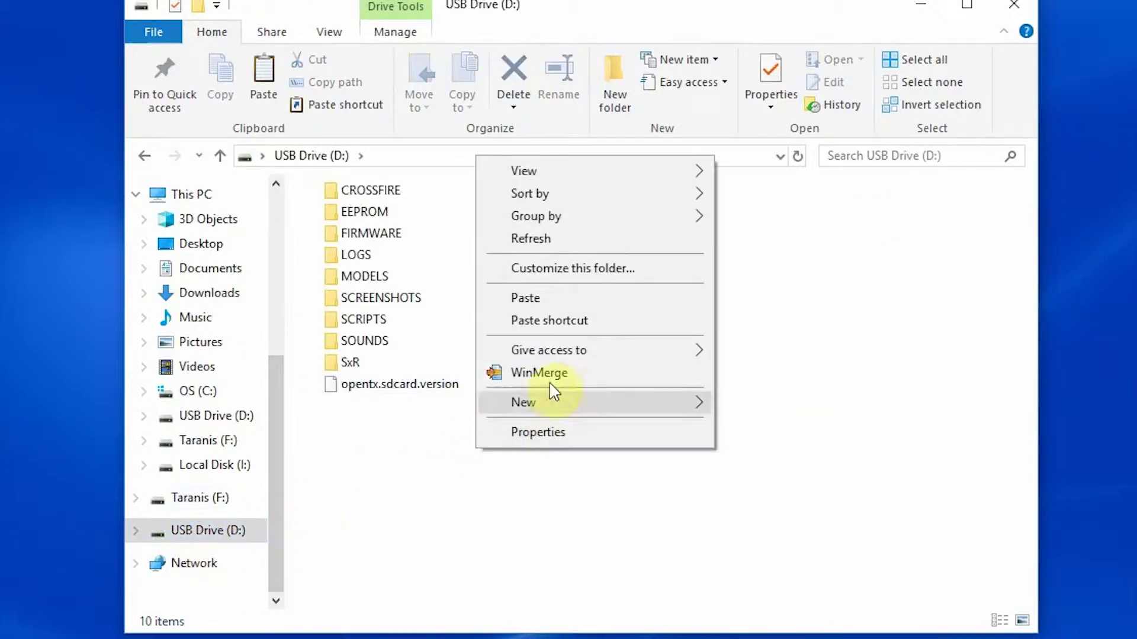
click(556, 299)
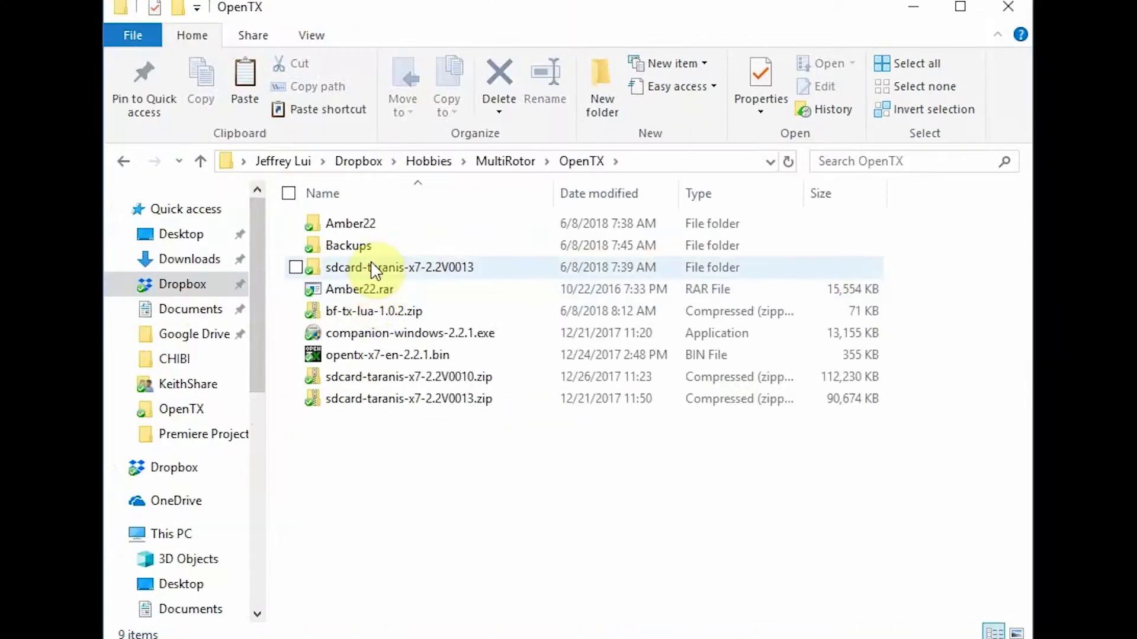
Open bf-tx-lua-1.0.2.zip and examine the BF folder inside its obj\SCRIPTS folder
double_click(368, 312)
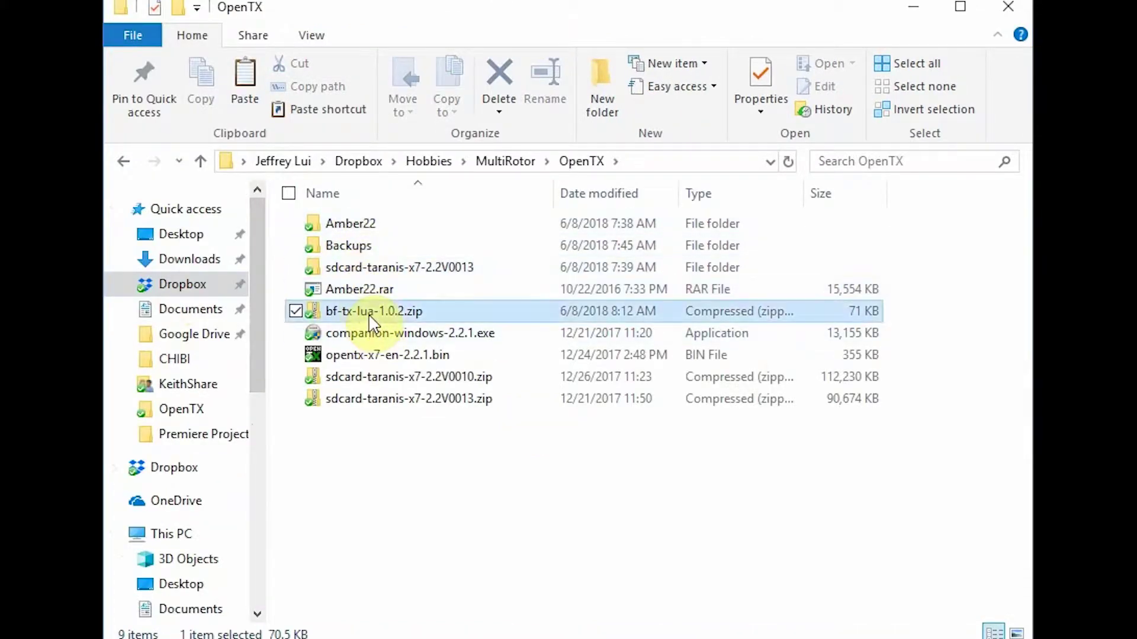
click(331, 234)
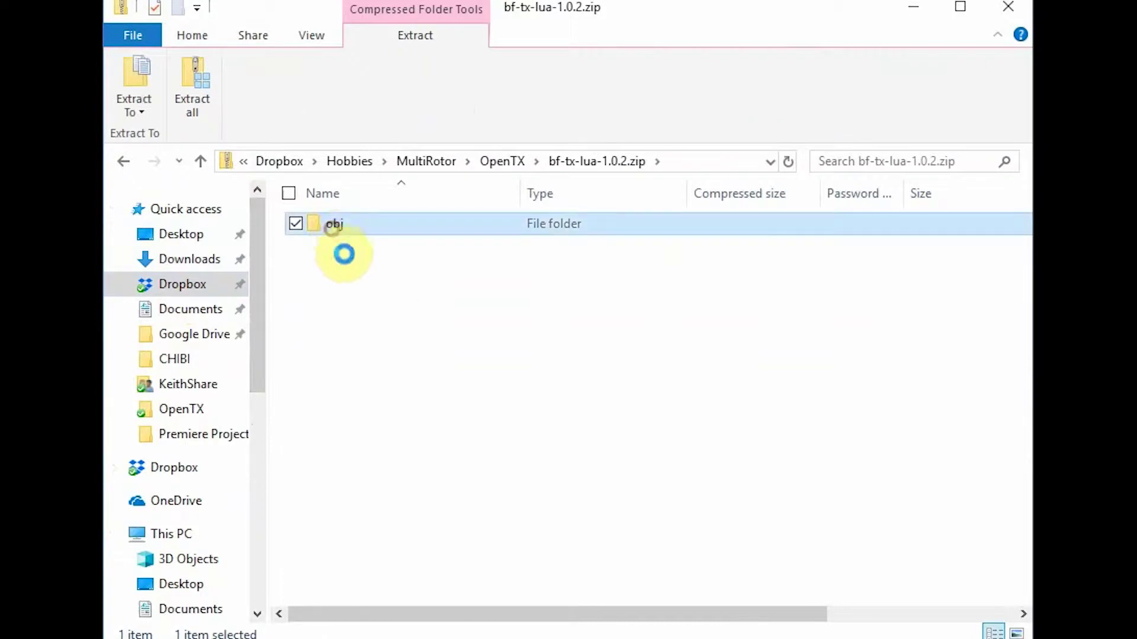
double_click(330, 226)
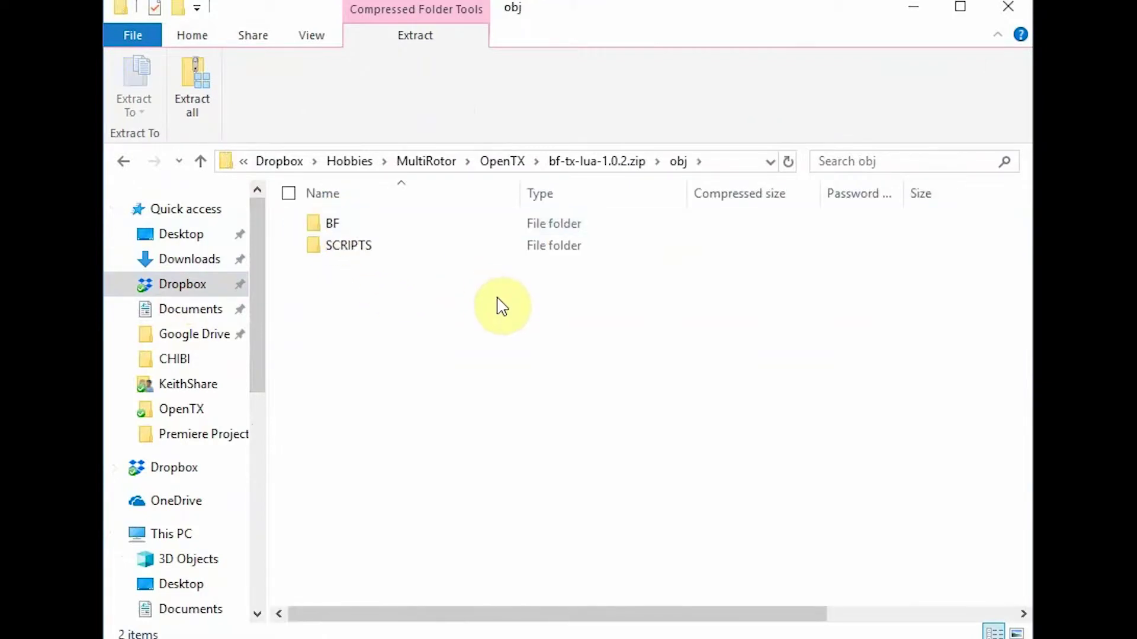
double_click(355, 244)
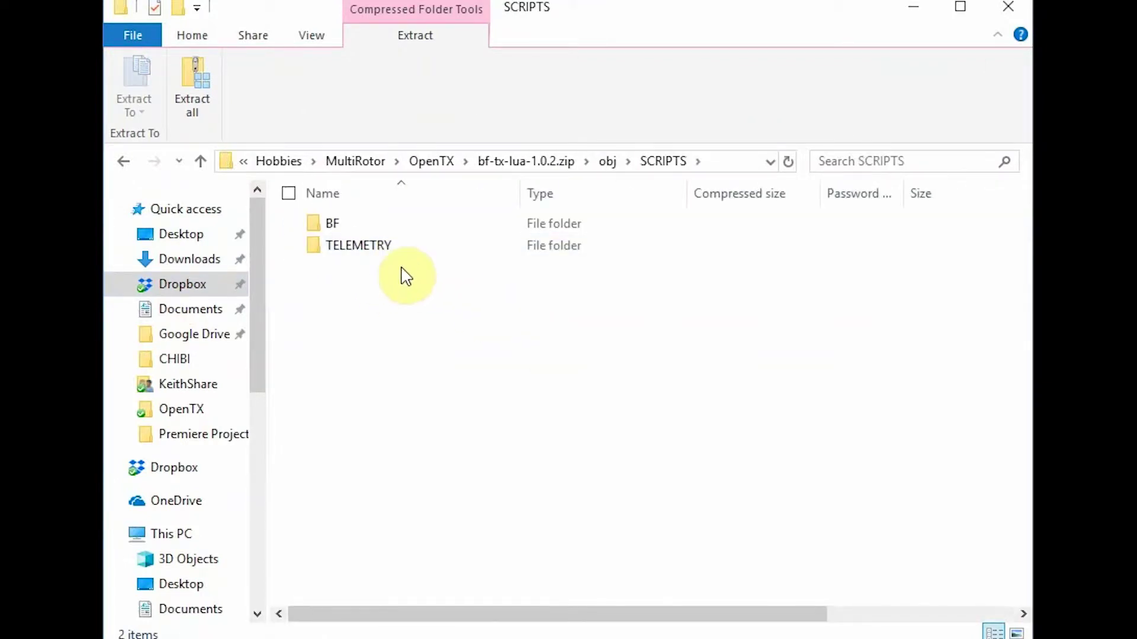
double_click(357, 227)
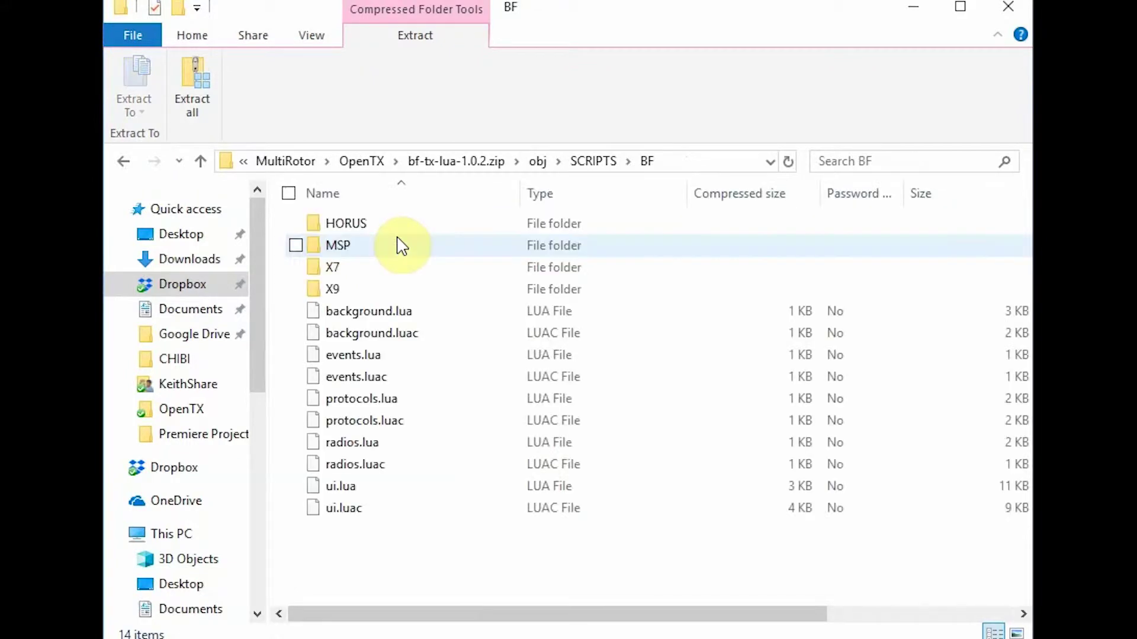
click(593, 161)
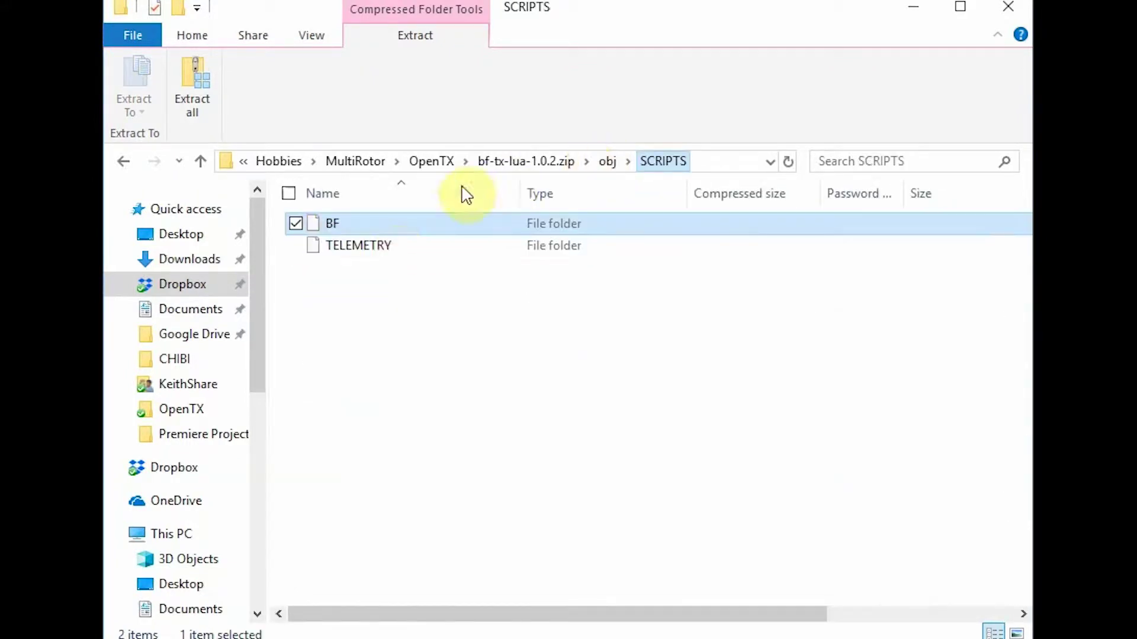
Copy bf.lua from the archive's TELEMETRY folder into SCRIPTS\TELEMETRY on USB Drive (D:)
click(394, 250)
double_click(395, 252)
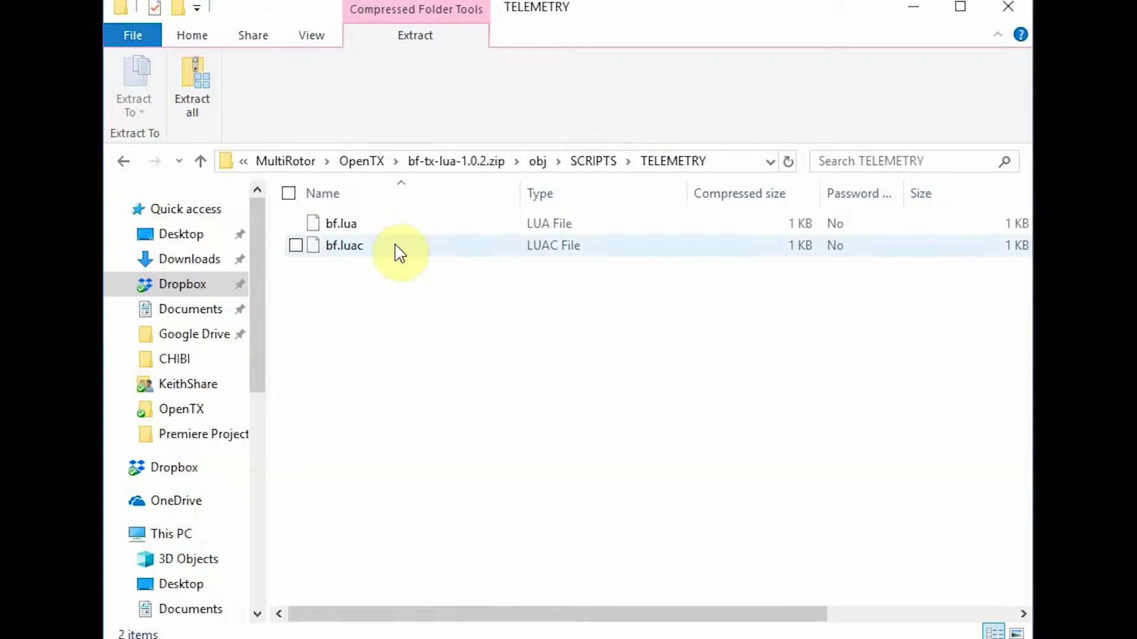
click(389, 223)
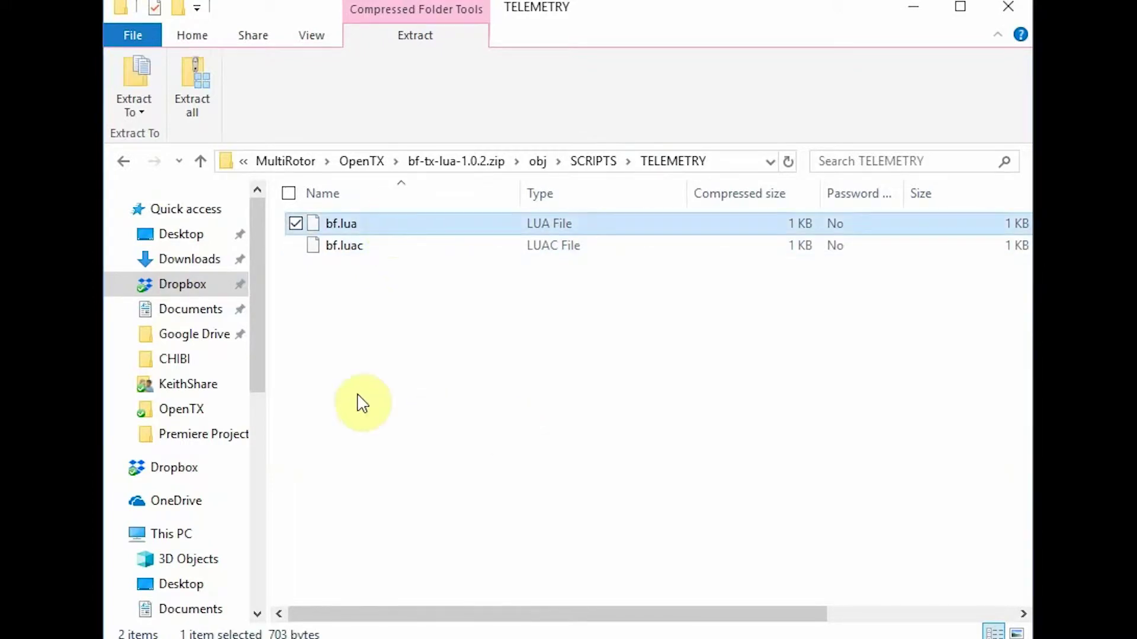
drag(257, 377, 256, 604)
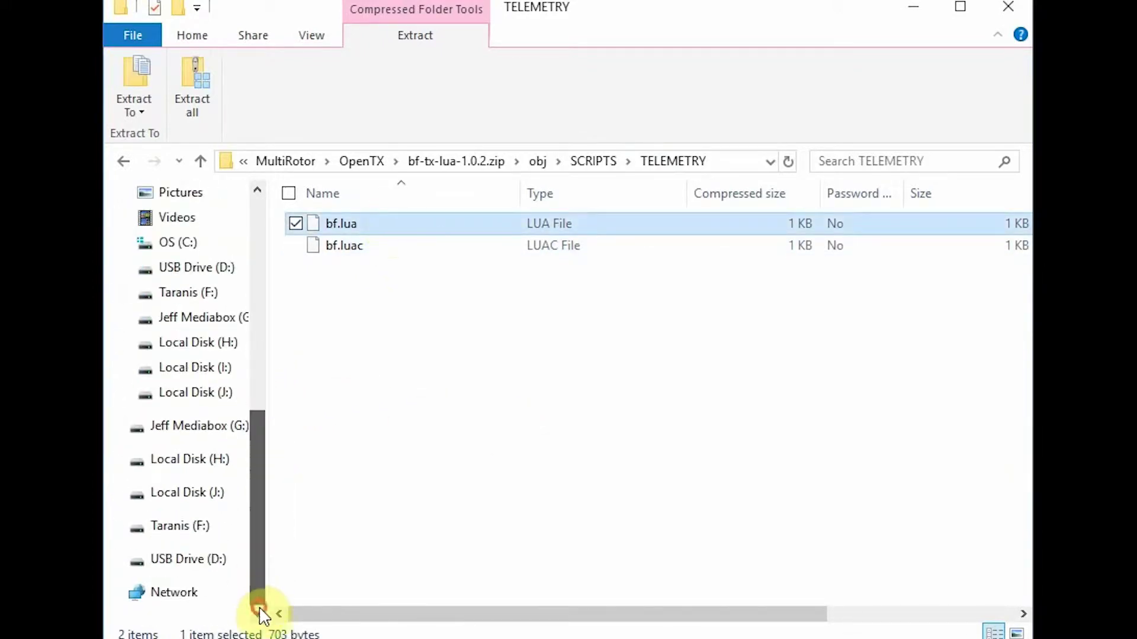
click(210, 559)
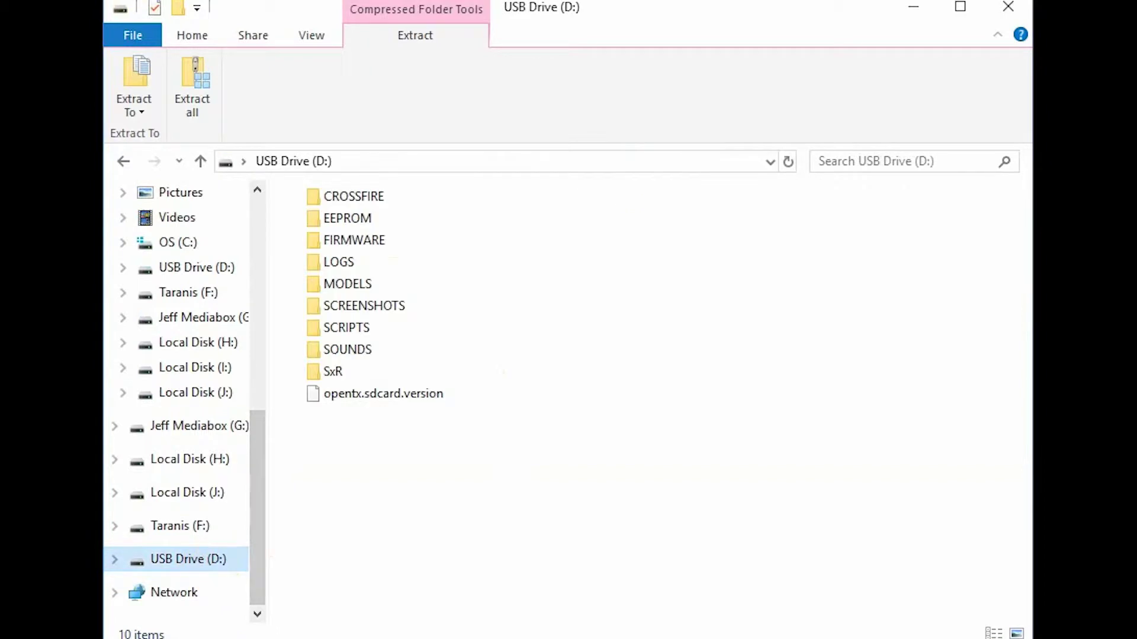
click(377, 329)
double_click(377, 329)
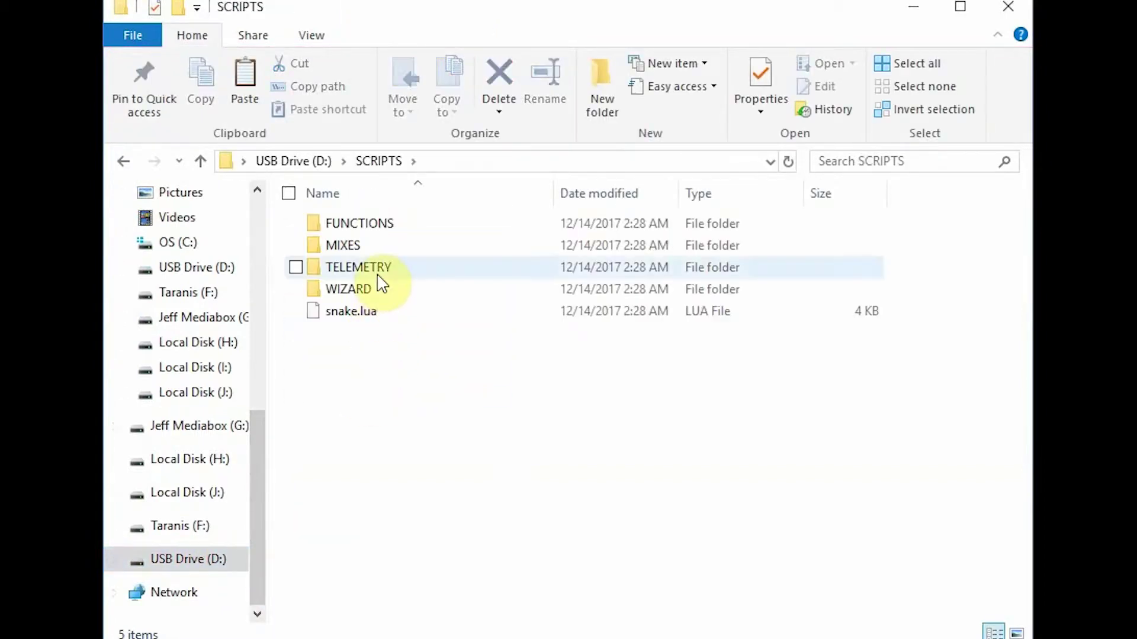
double_click(377, 269)
click(497, 399)
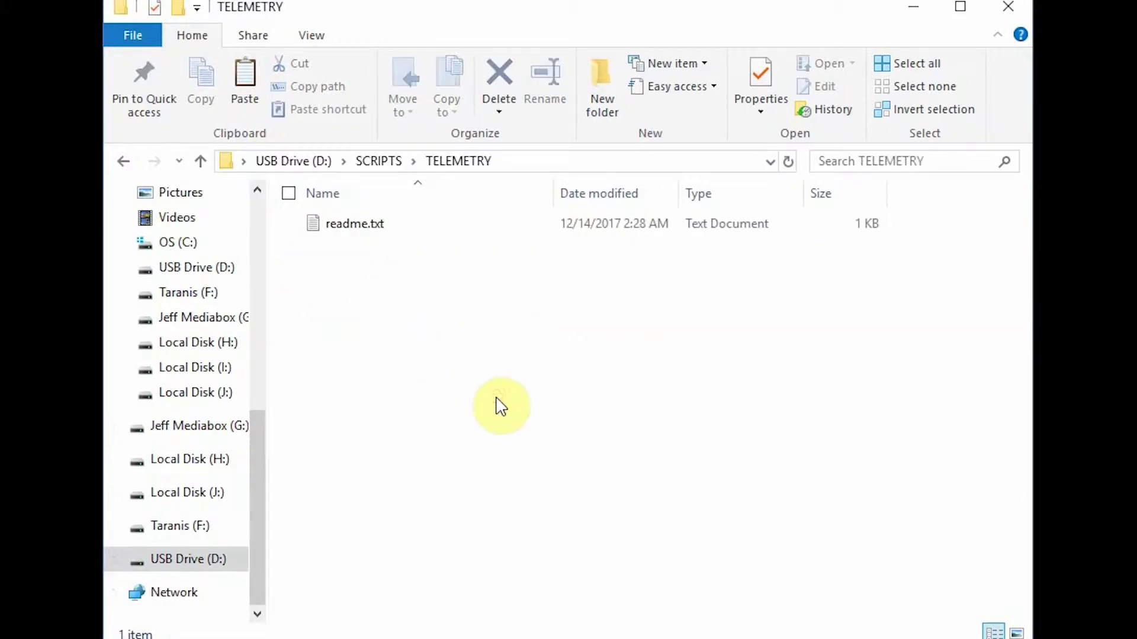
key(ctrl+v)
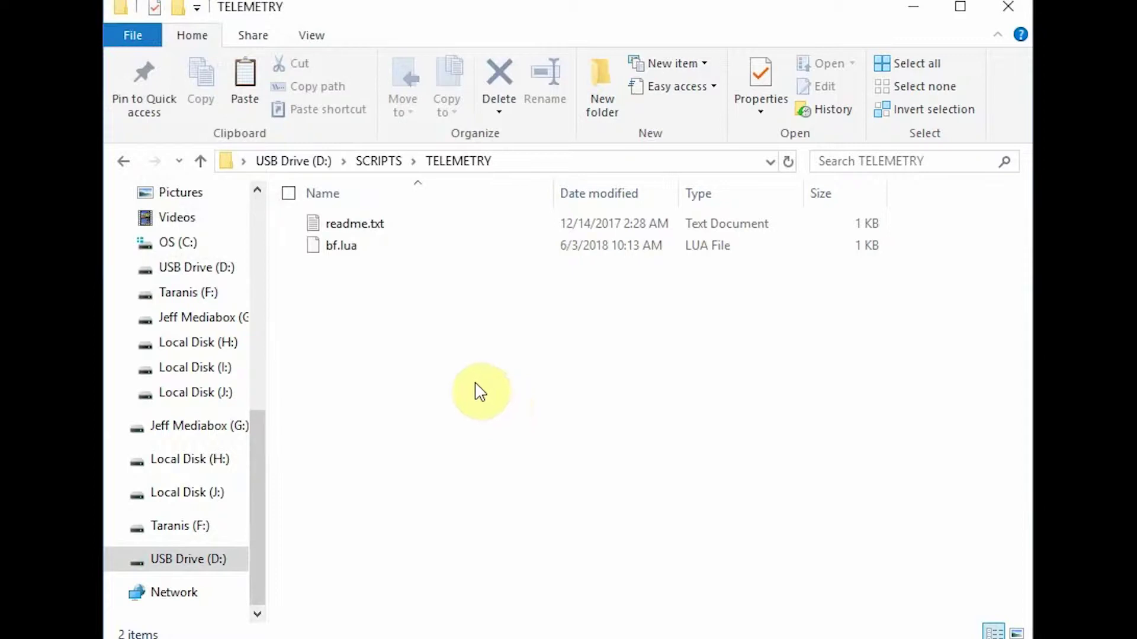
Copy the BF folder from the archive's SCRIPTS folder into the SCRIPTS folder on USB Drive (D:)
click(125, 159)
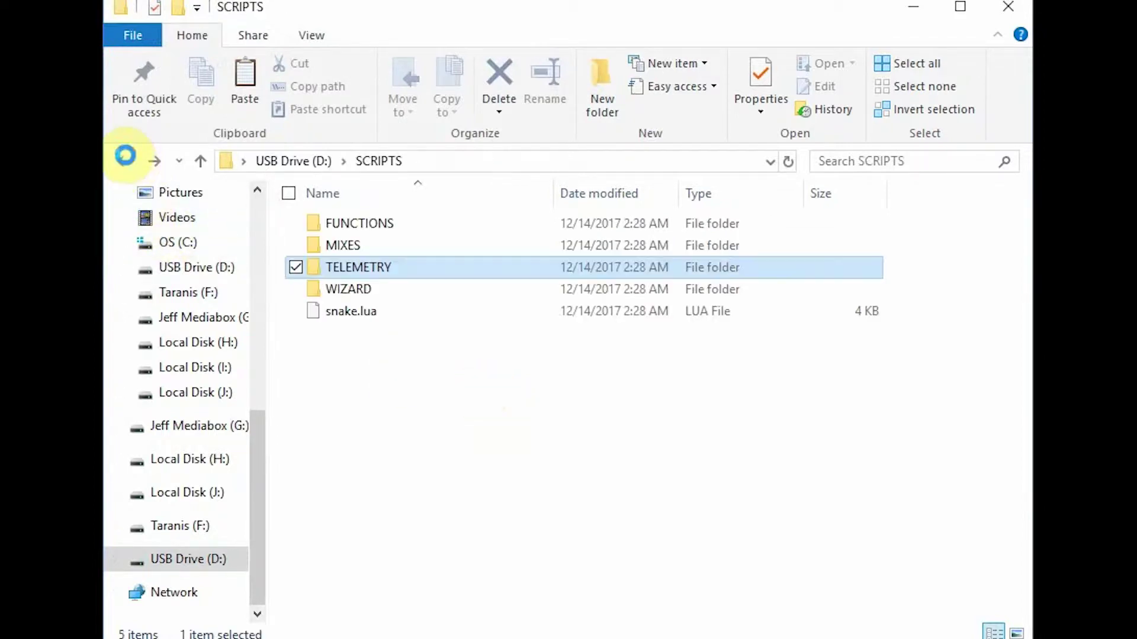
click(124, 159)
click(125, 160)
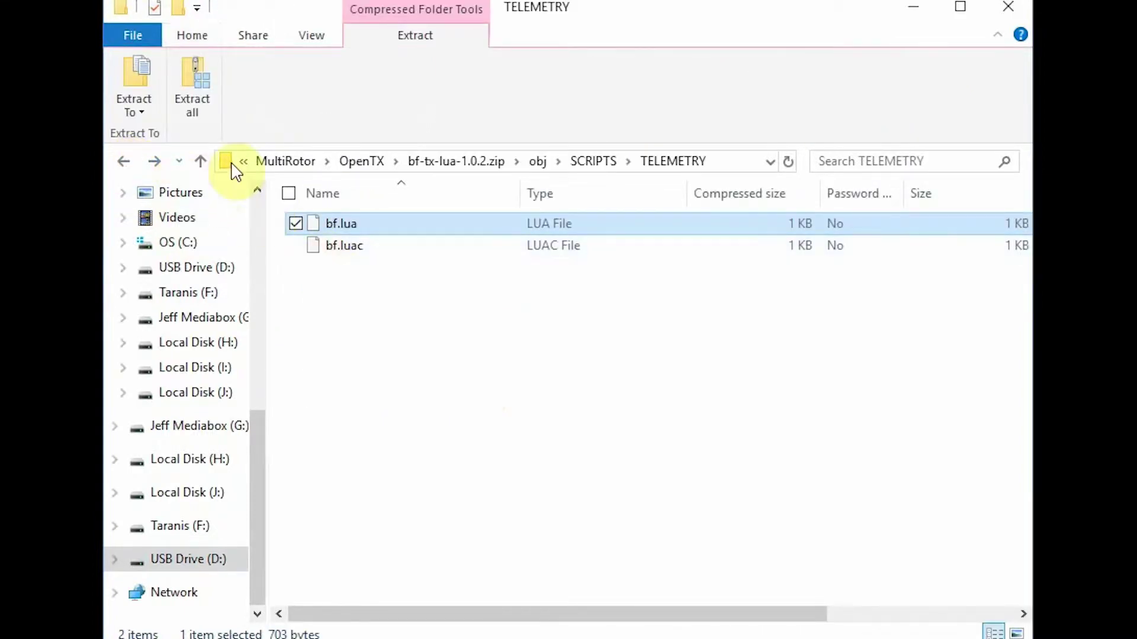
click(584, 168)
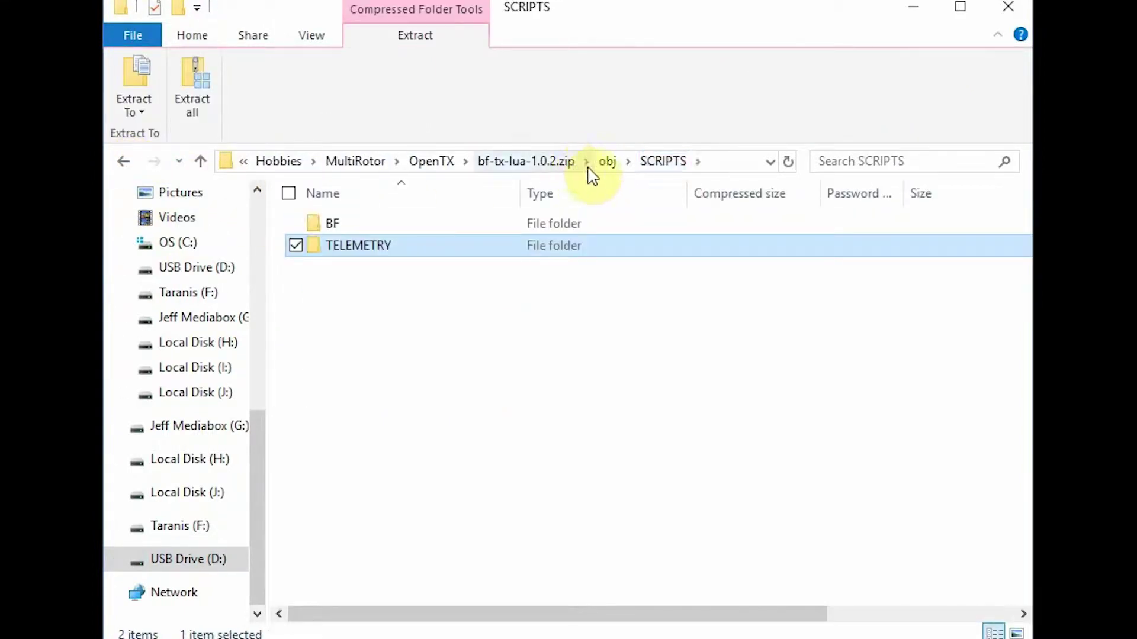
click(348, 229)
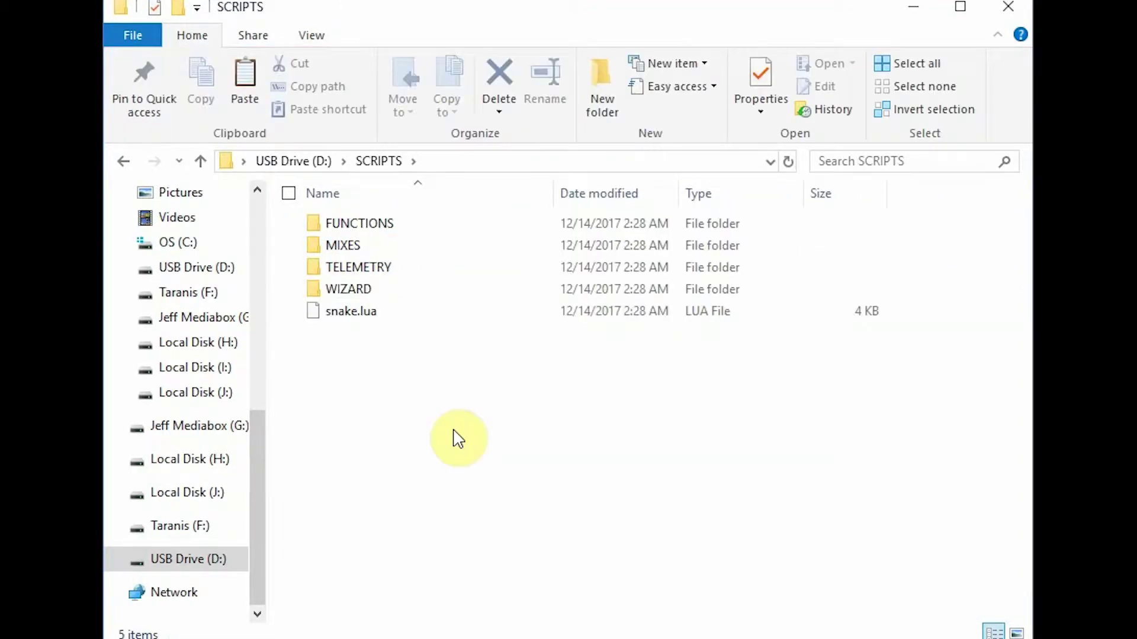
key(ctrl+v)
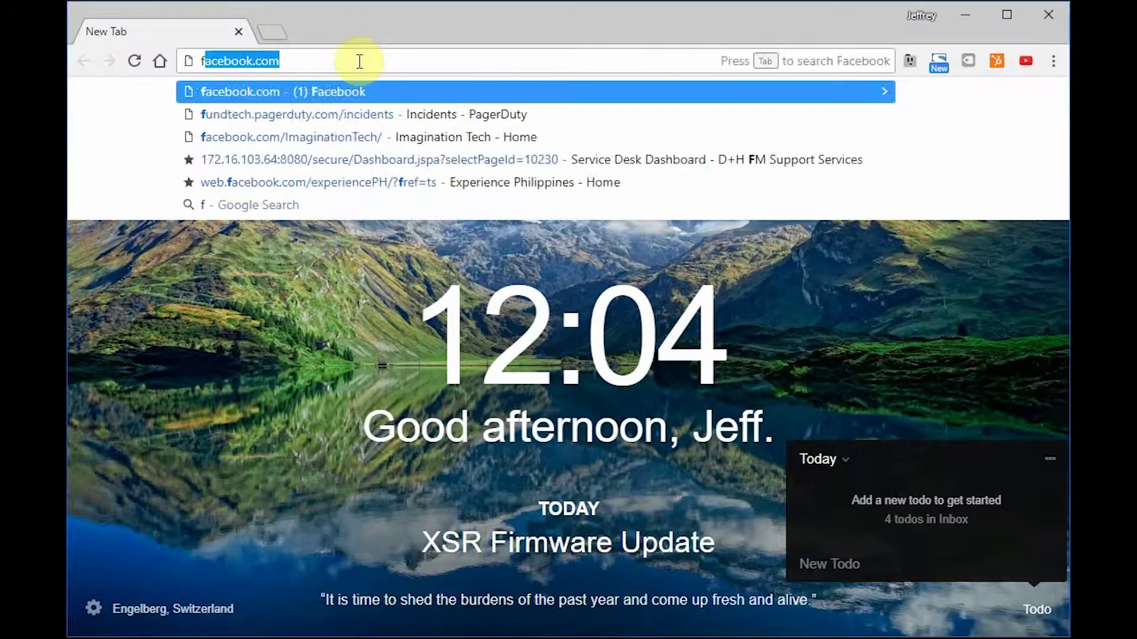
Search the web for frsky in the browser and open the Download page of the FrSky website
text(rsky)
key(Return)
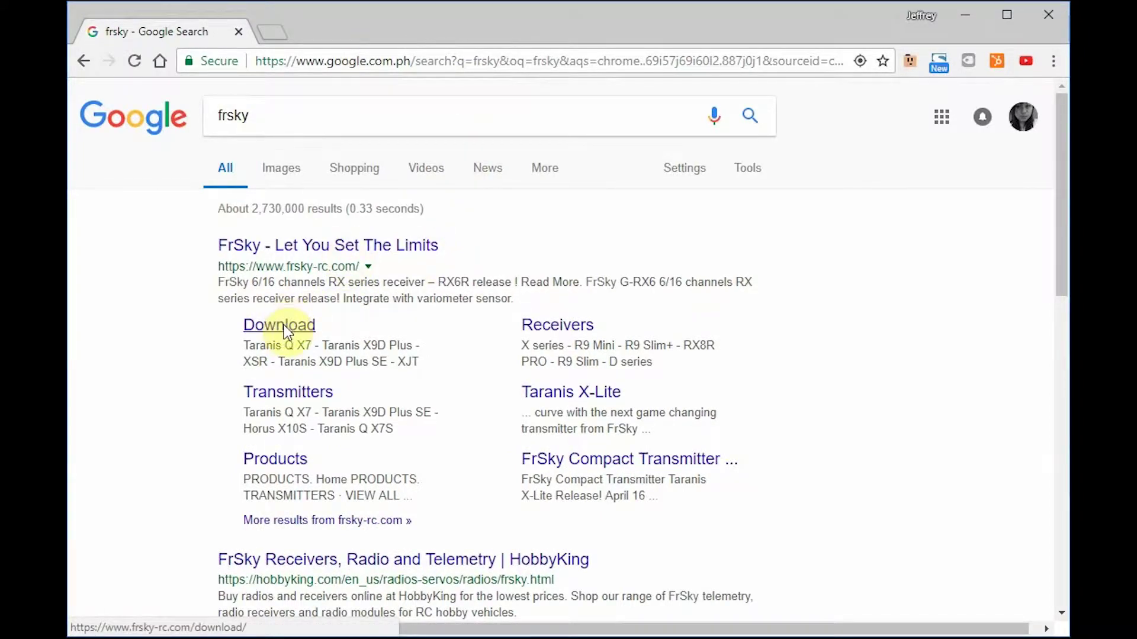
click(302, 253)
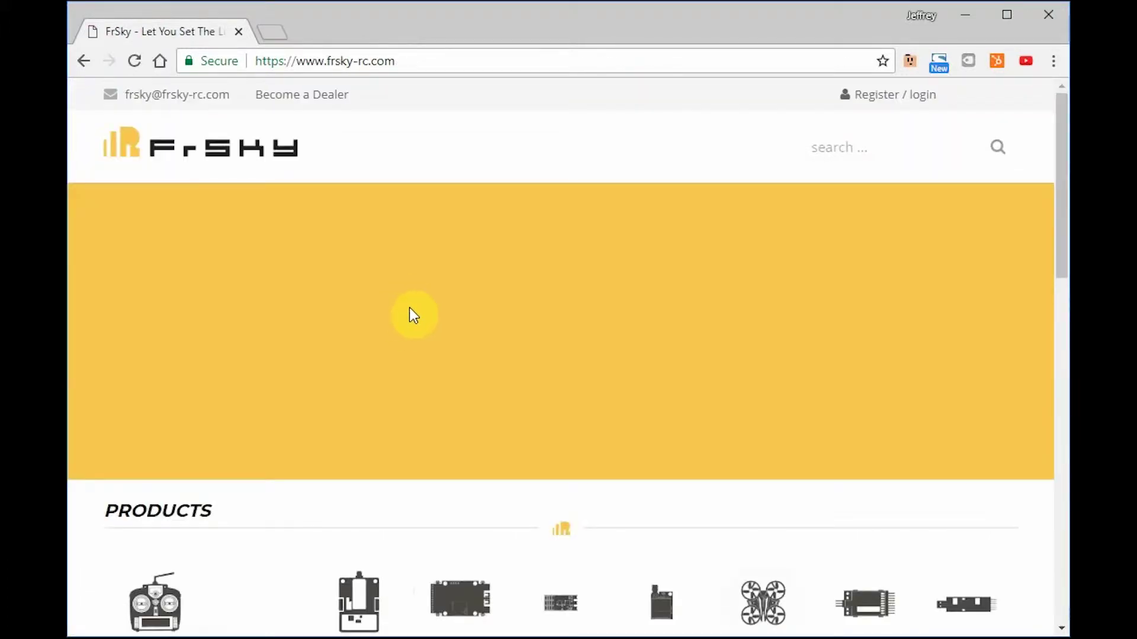
scroll(639, 337, down, 1)
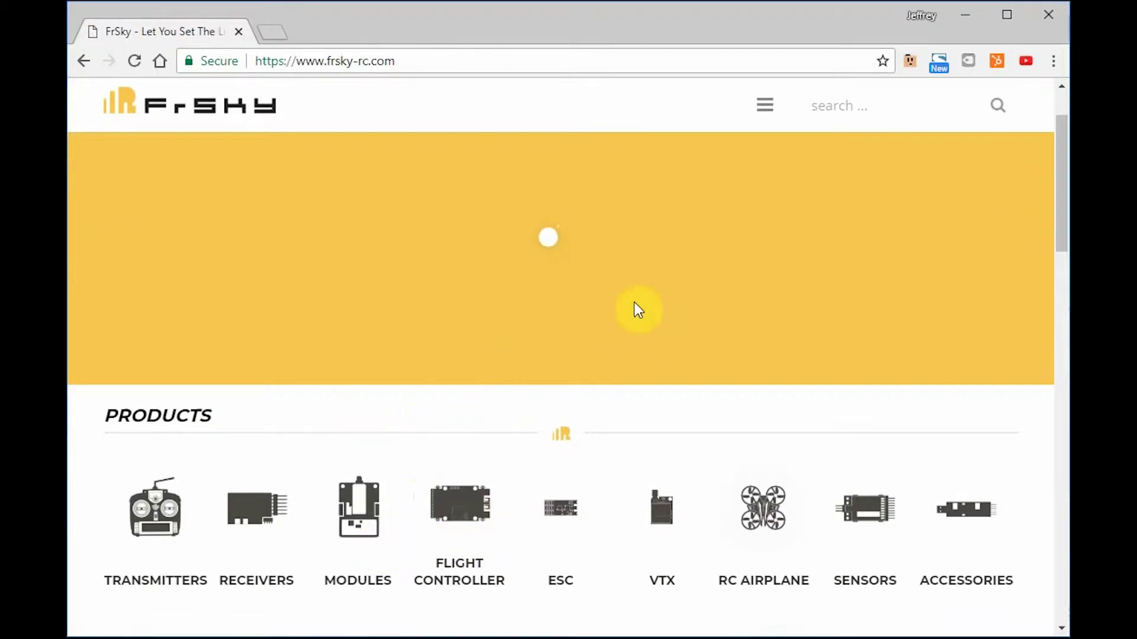
click(765, 105)
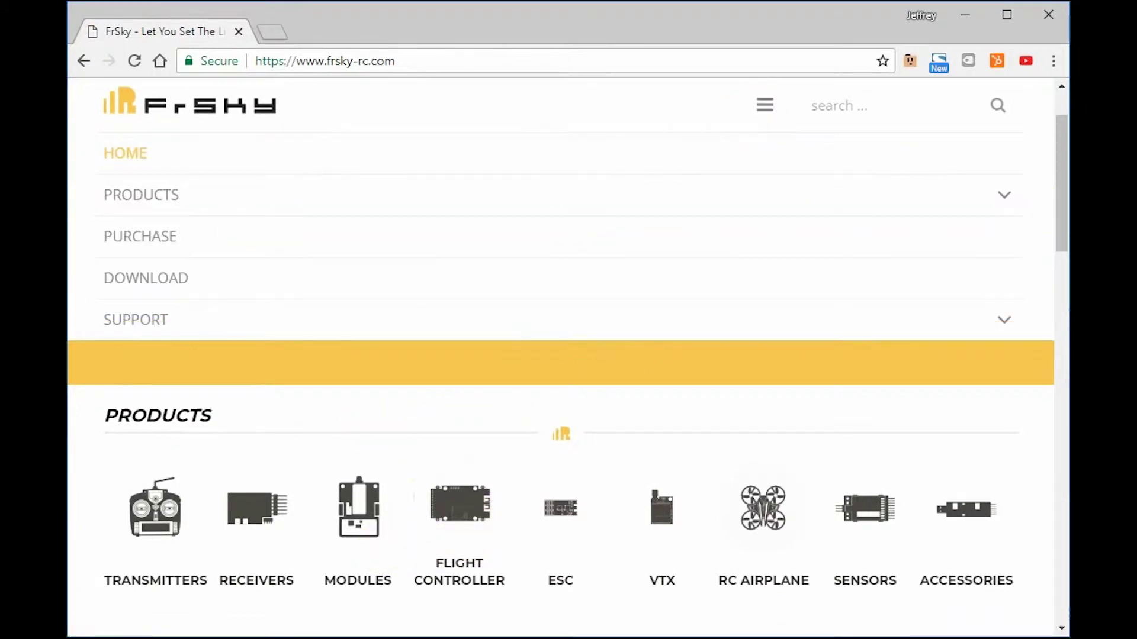
click(146, 296)
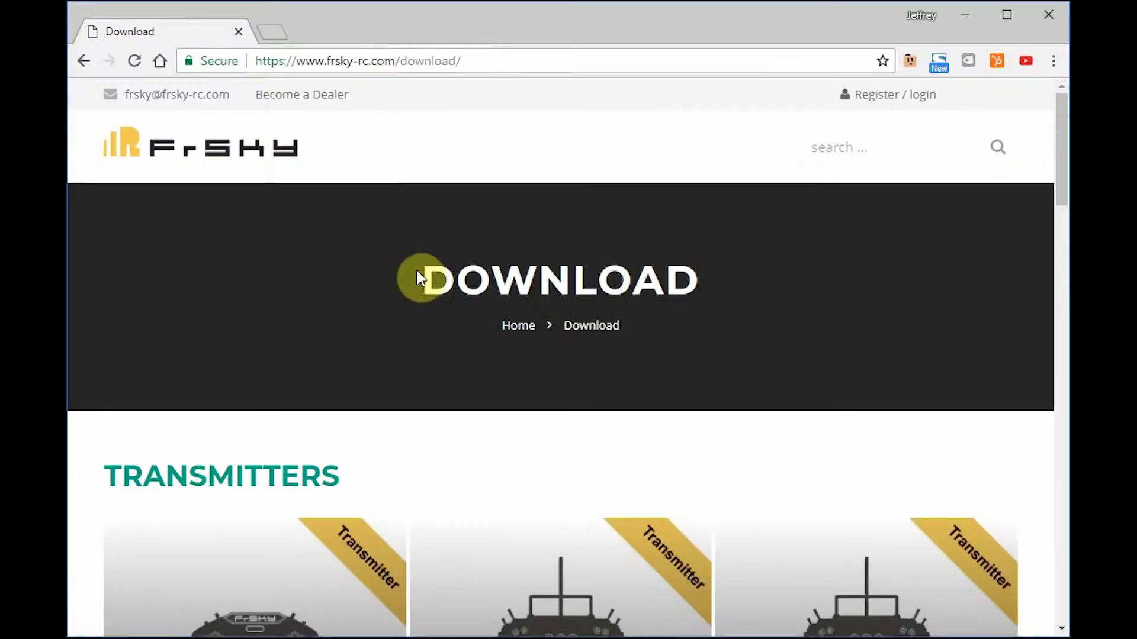
Find the XSR among the receivers on the FrSky Download page and open its page
scroll(468, 297, down, 15)
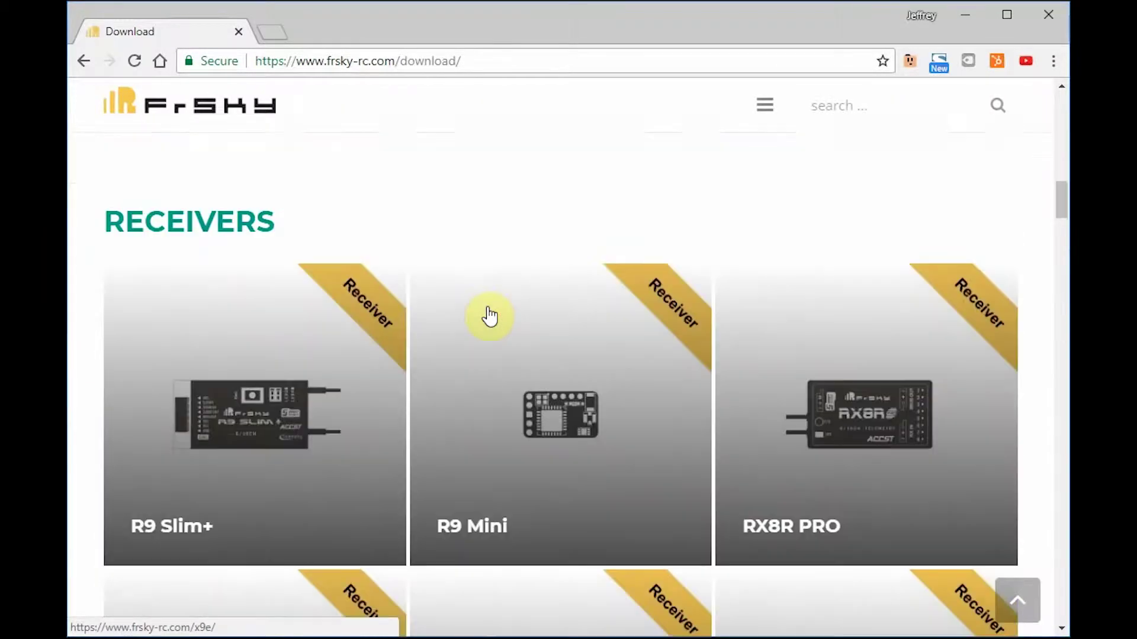
scroll(610, 410, down, 6)
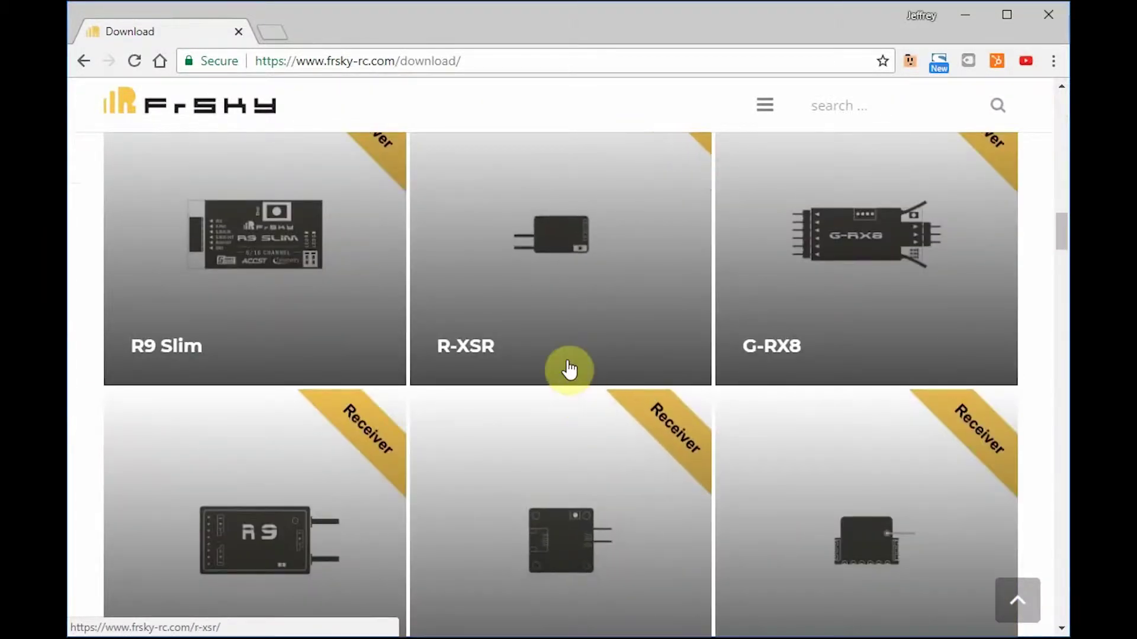
scroll(571, 368, down, 2)
scroll(569, 370, down, 4)
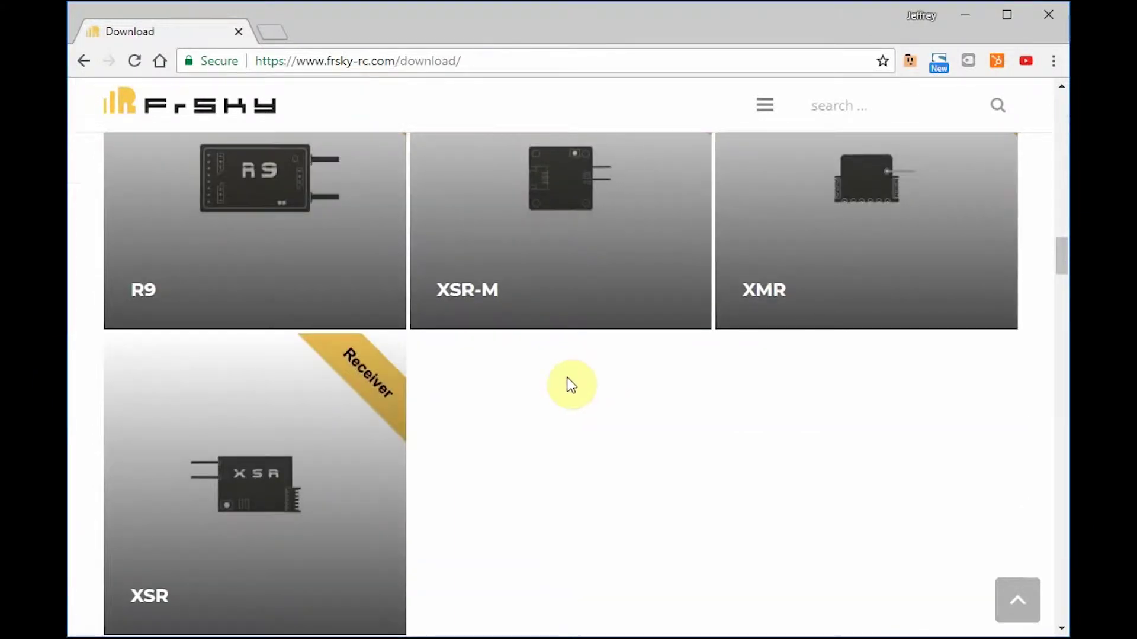
click(268, 473)
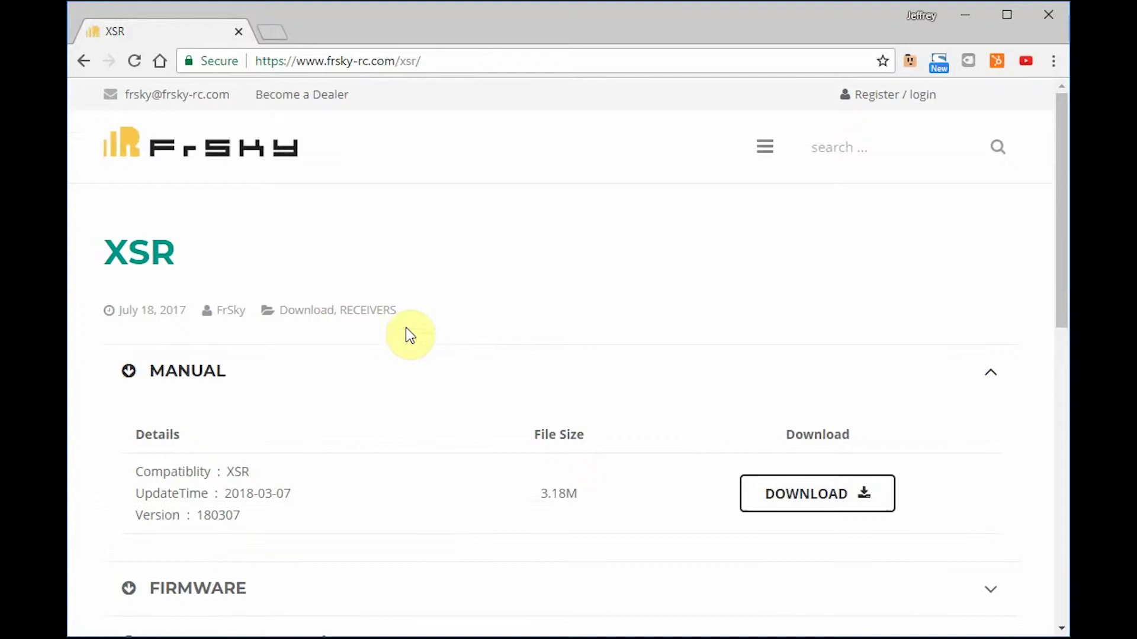
Download the XSR receiver firmware version 170619 dated 2017-06-22
scroll(642, 386, down, 2)
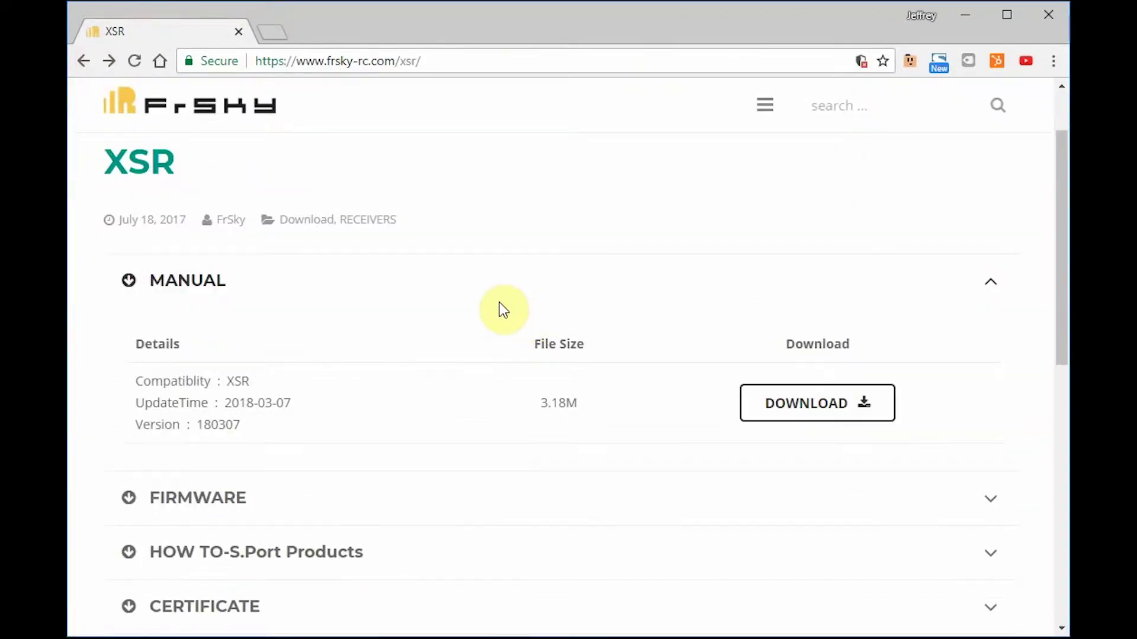
scroll(499, 310, down, 6)
scroll(497, 331, up, 2)
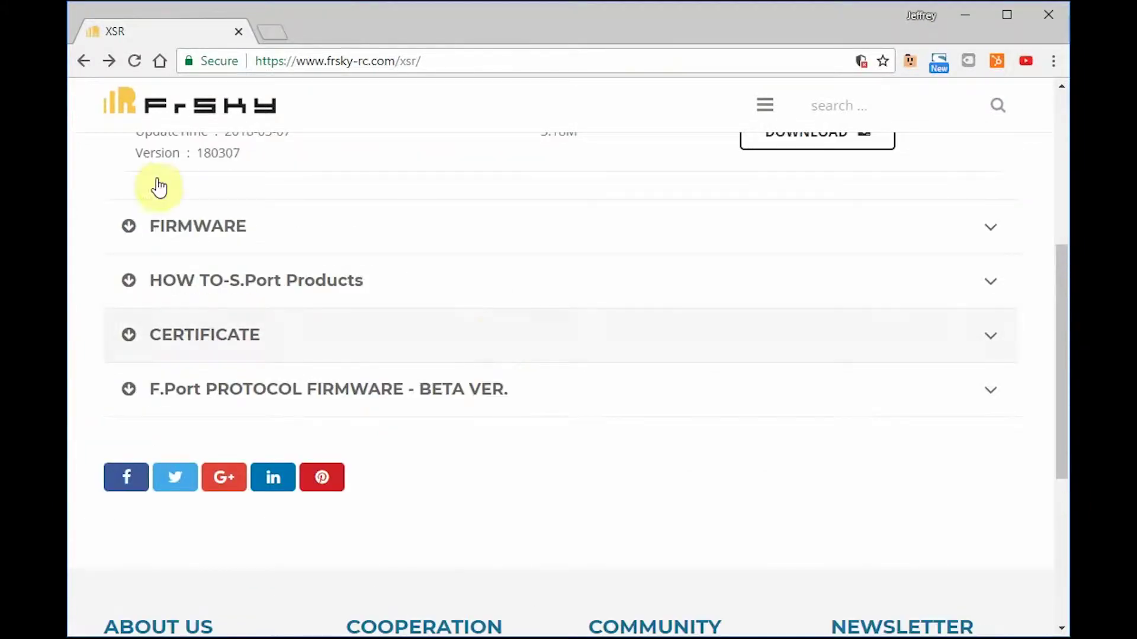
click(165, 234)
scroll(657, 415, up, 3)
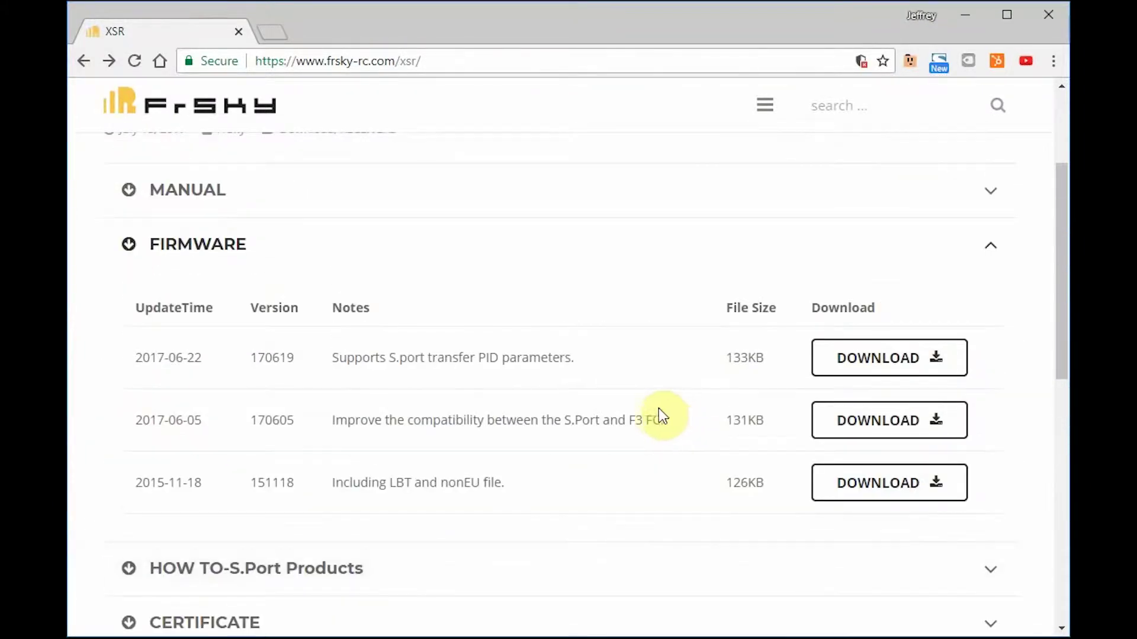
scroll(654, 409, down, 2)
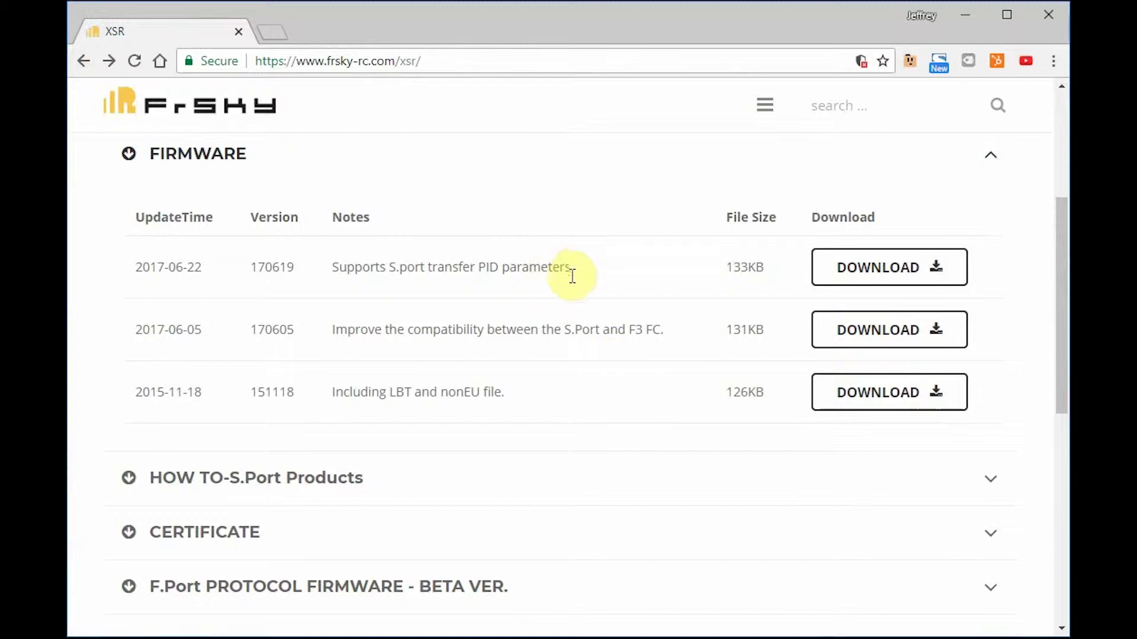
click(875, 271)
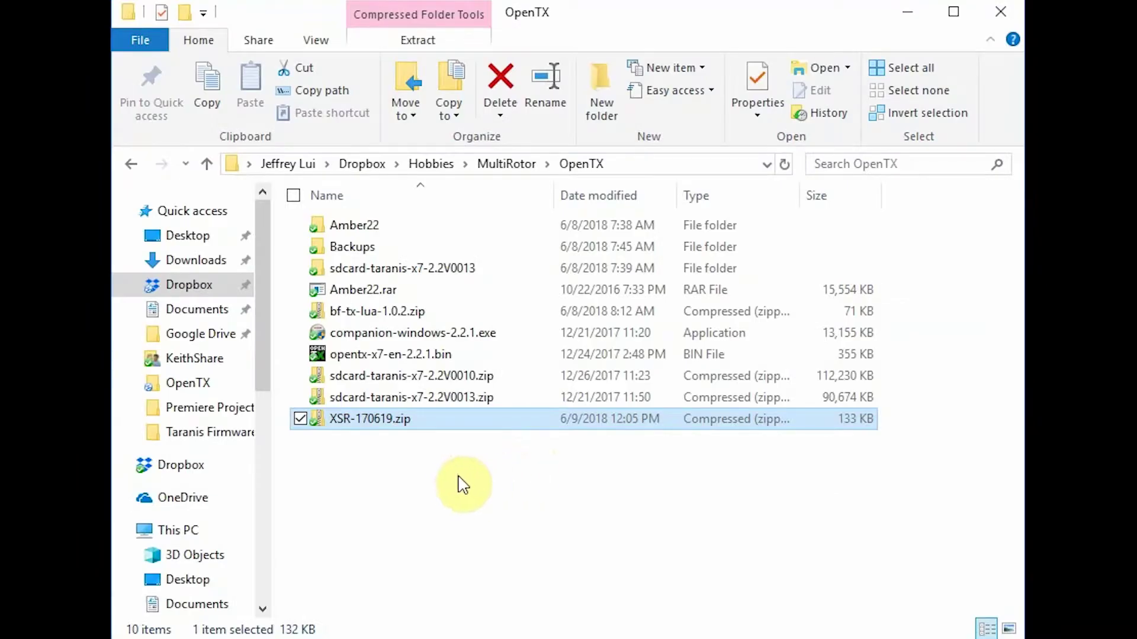
Copy XSRFCC170619.frk and XSRLBT170619.frk from the XSR-170619 folder inside XSR-170619.zip to the clipboard
double_click(404, 420)
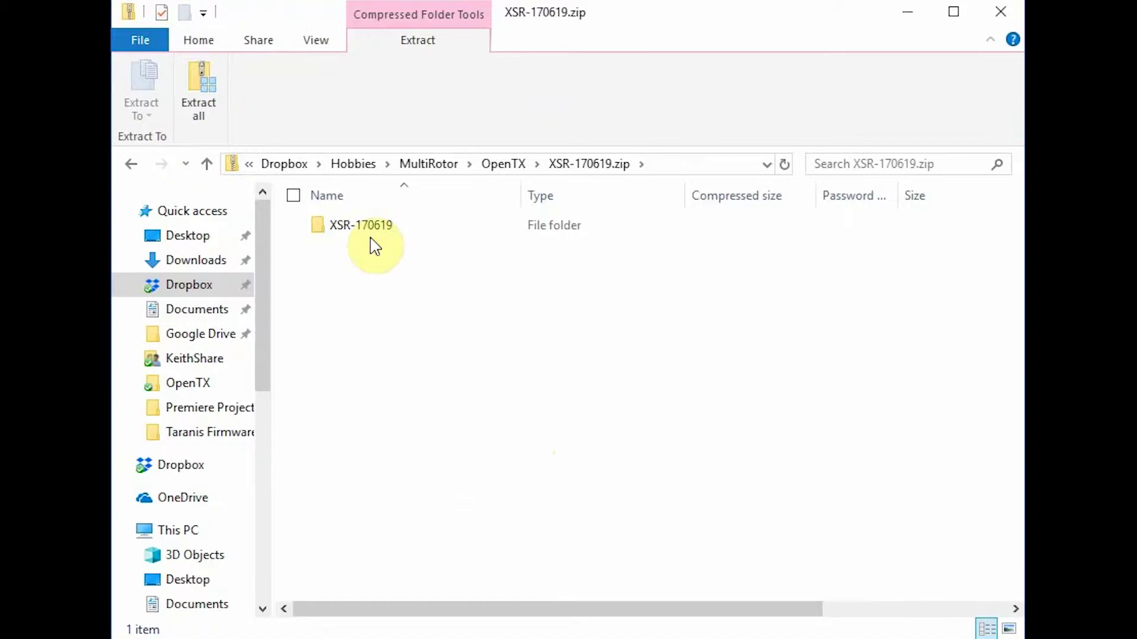
double_click(367, 226)
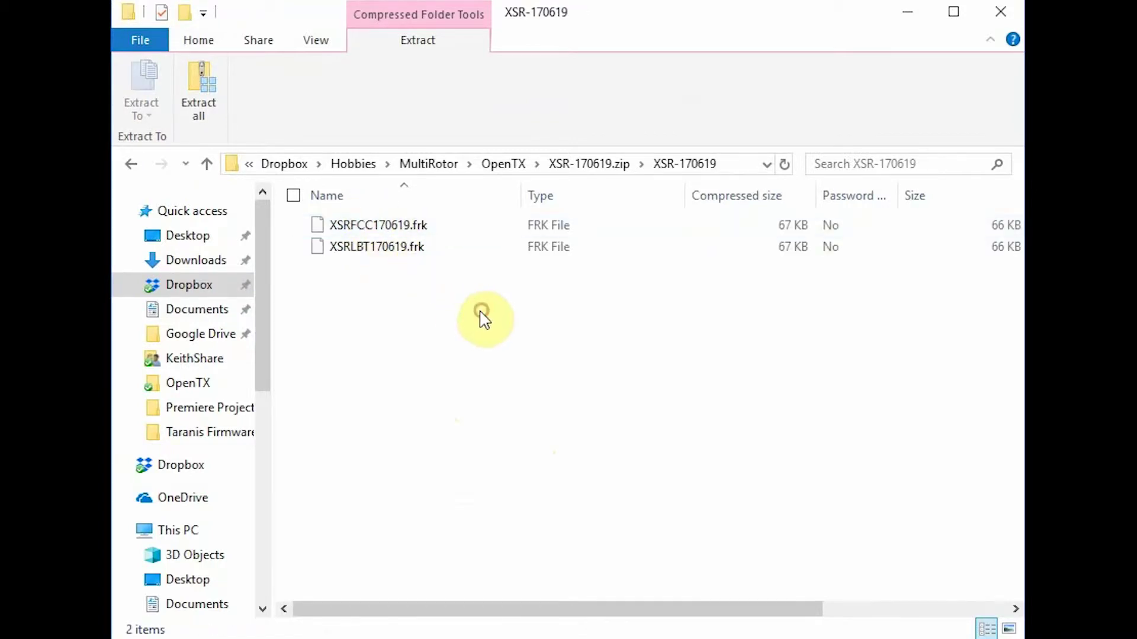
key(ctrl+a)
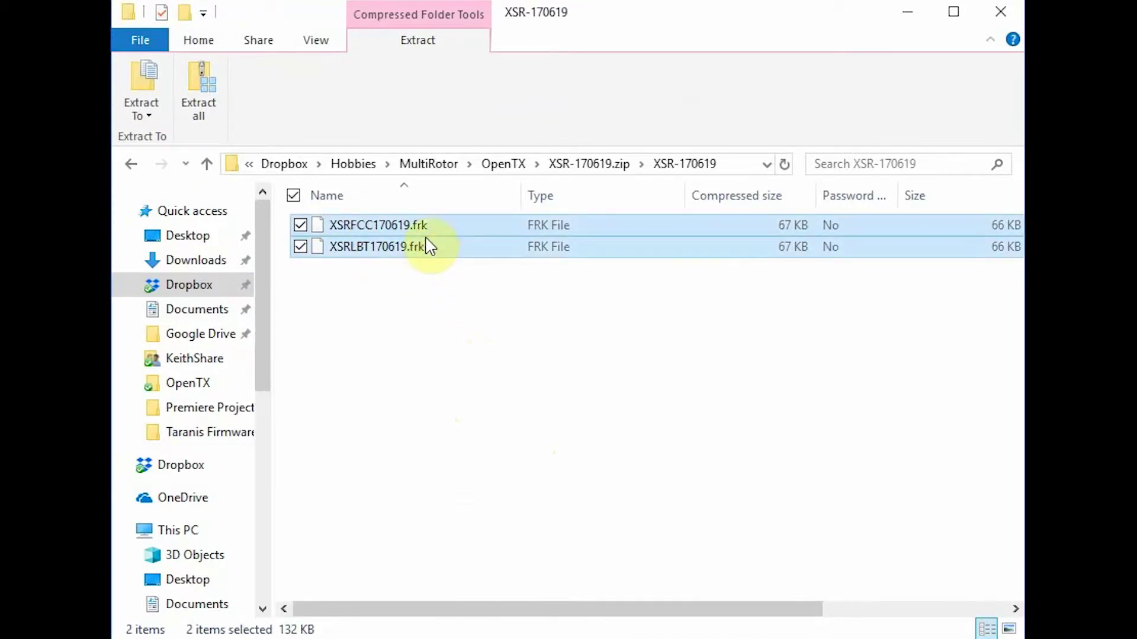
right_click(427, 243)
click(474, 304)
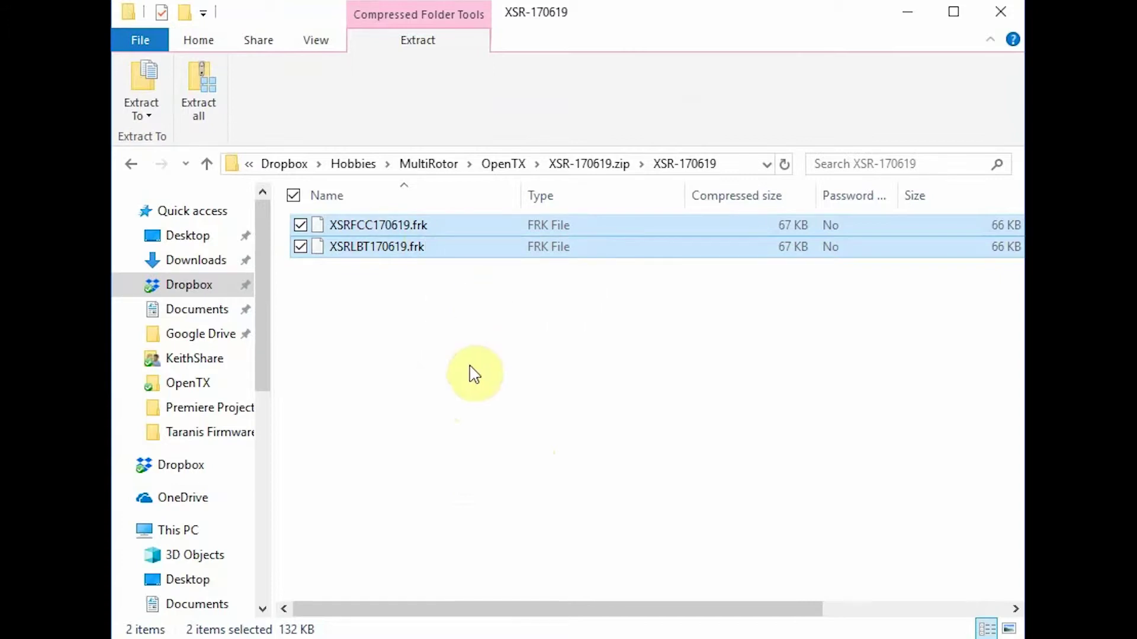
Paste the two copied XSR firmware files into the FIRMWARE folder on USB Drive (D:)
click(265, 438)
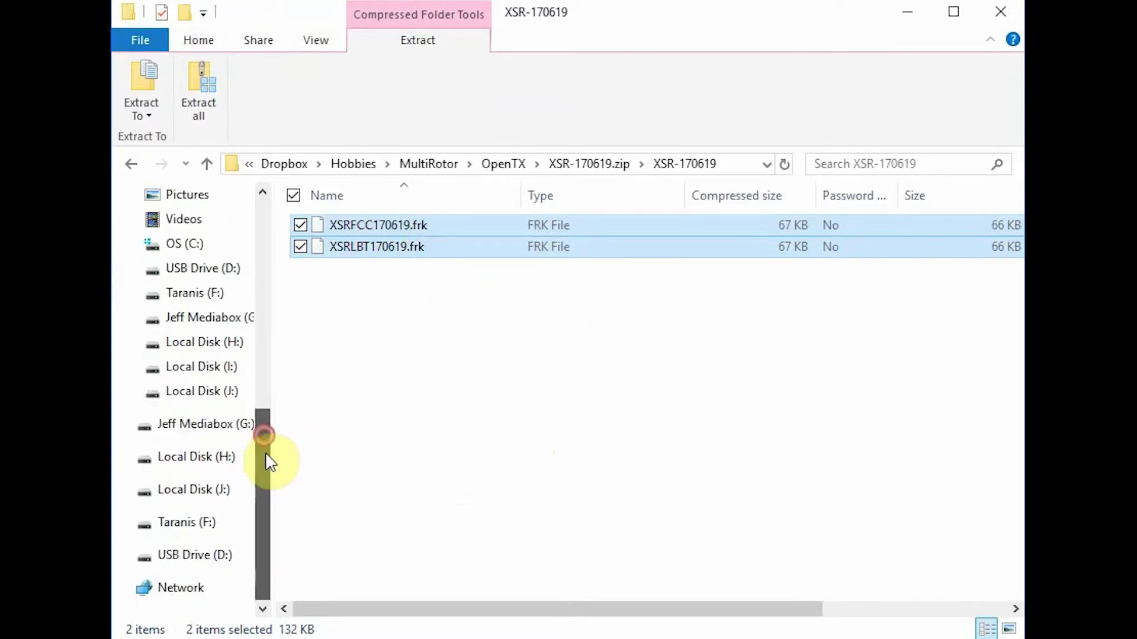
click(185, 296)
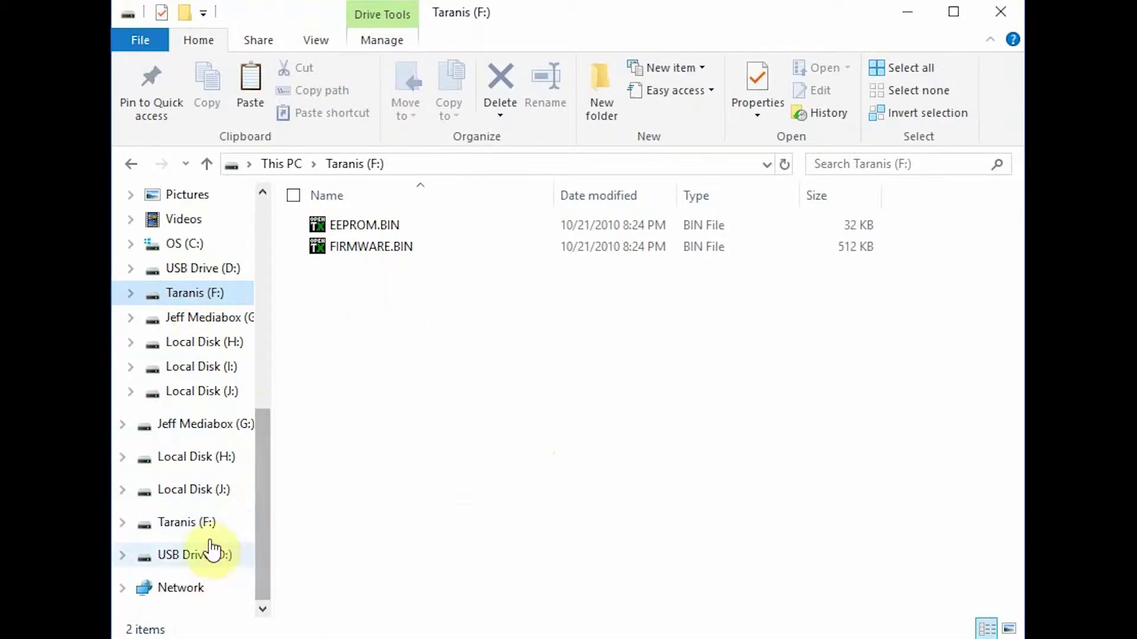
click(184, 557)
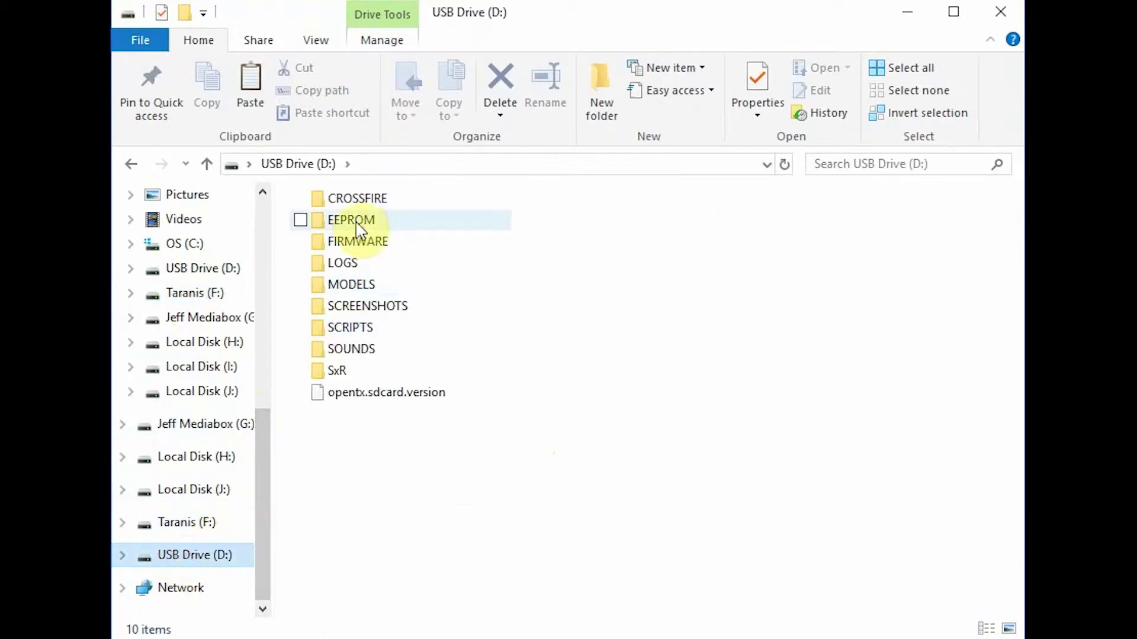
click(365, 241)
double_click(365, 241)
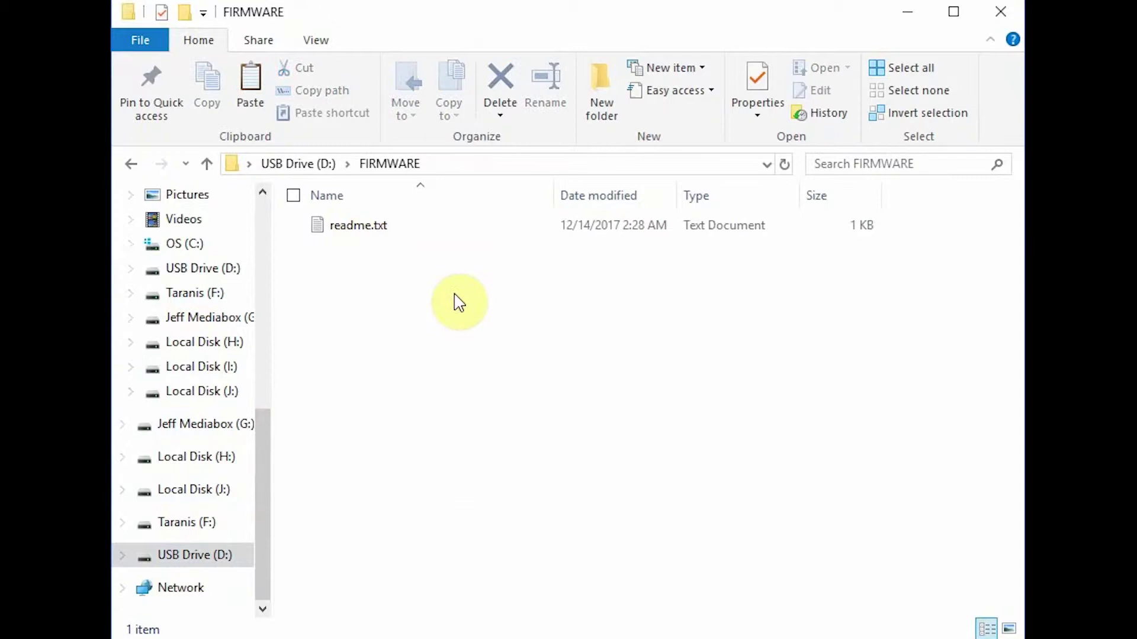
right_click(413, 294)
click(468, 439)
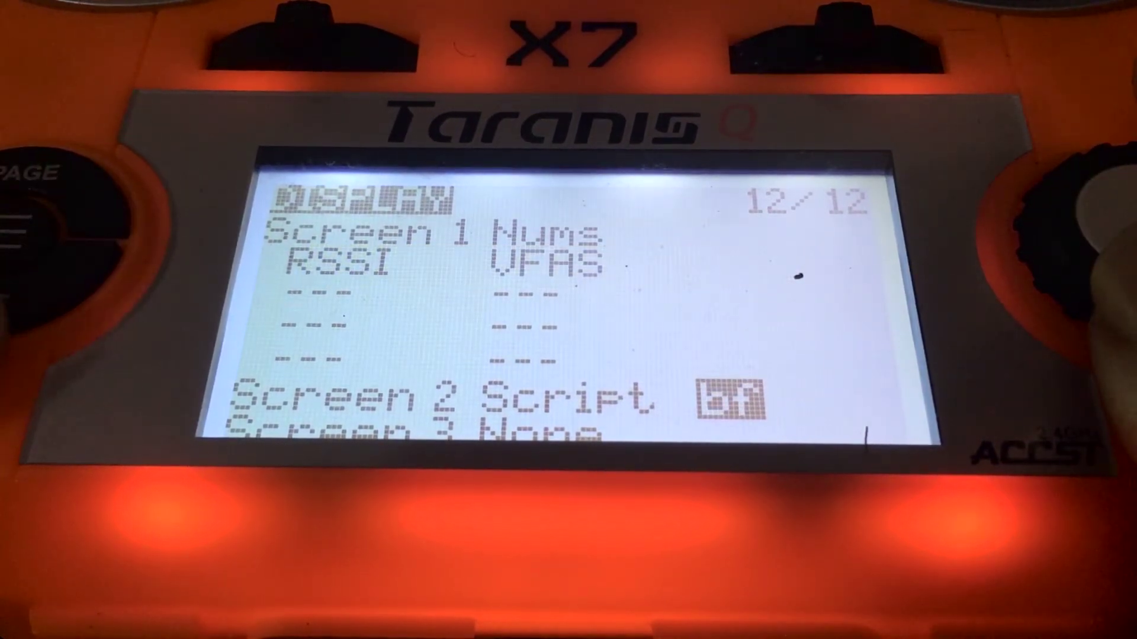
key(Up)
key(Escape)
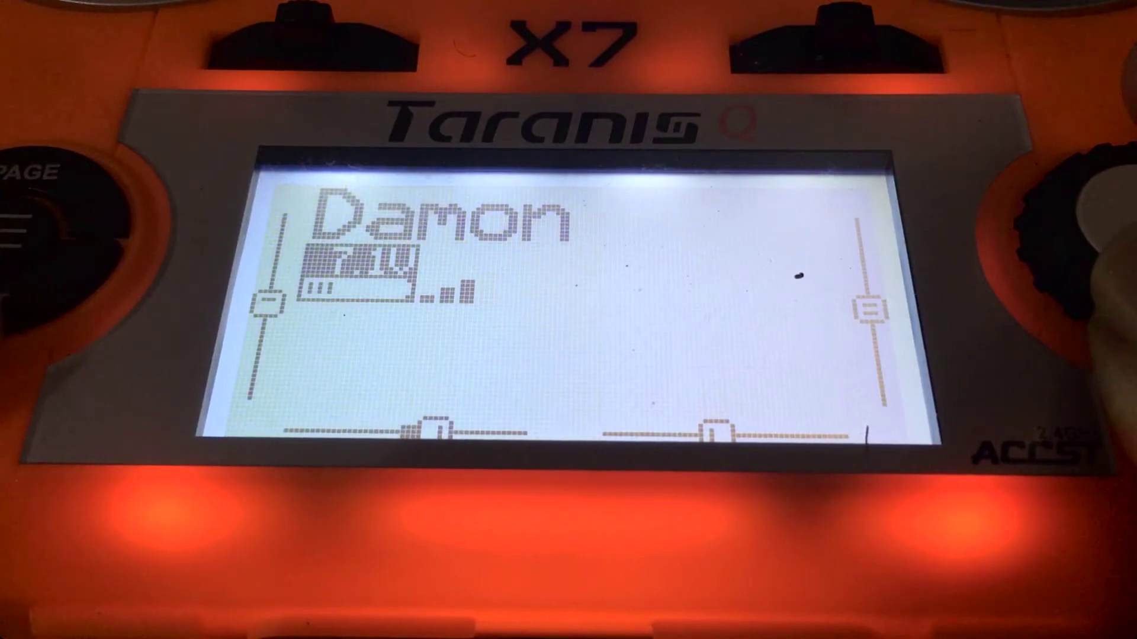
key(Page_Down)
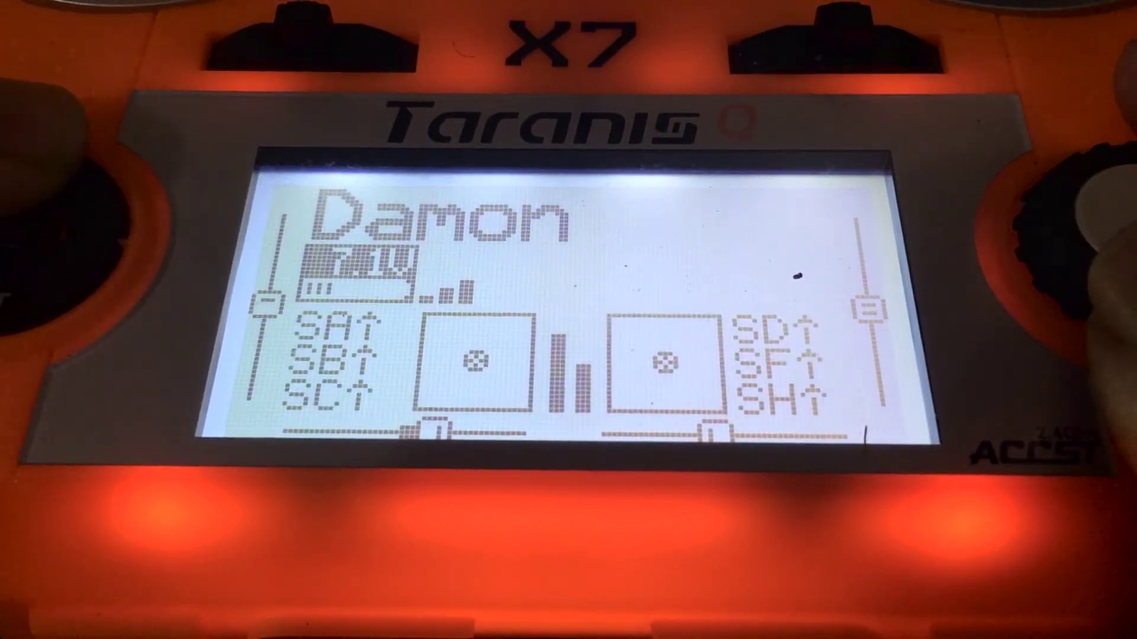
key(Page_Down)
key(Page_Down)
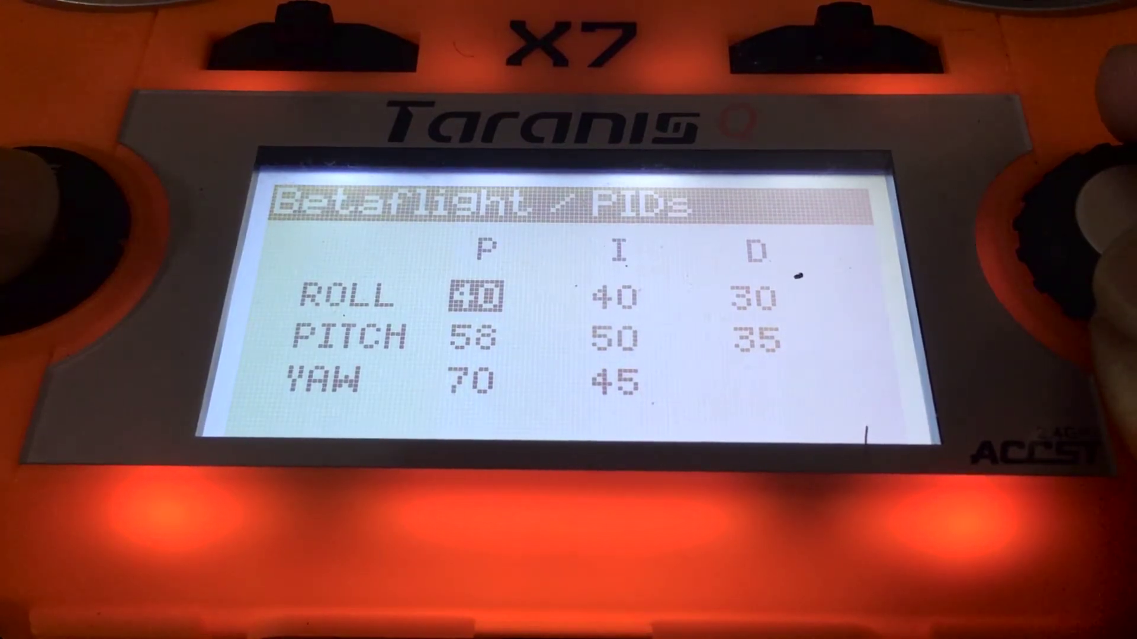
key(Page_Down)
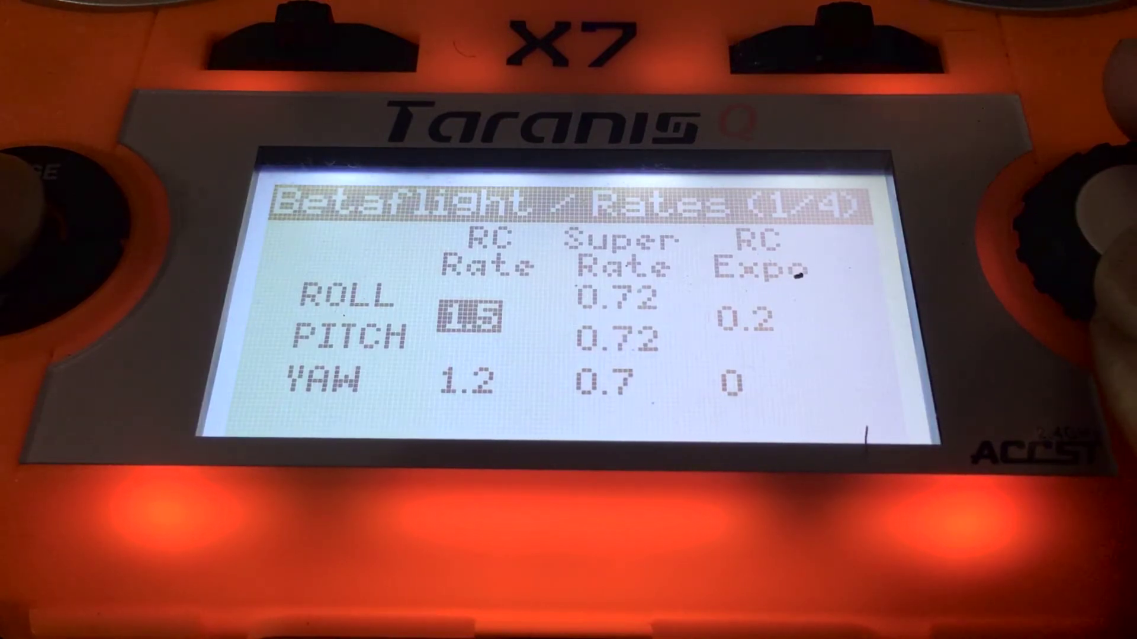
key(Page_Down)
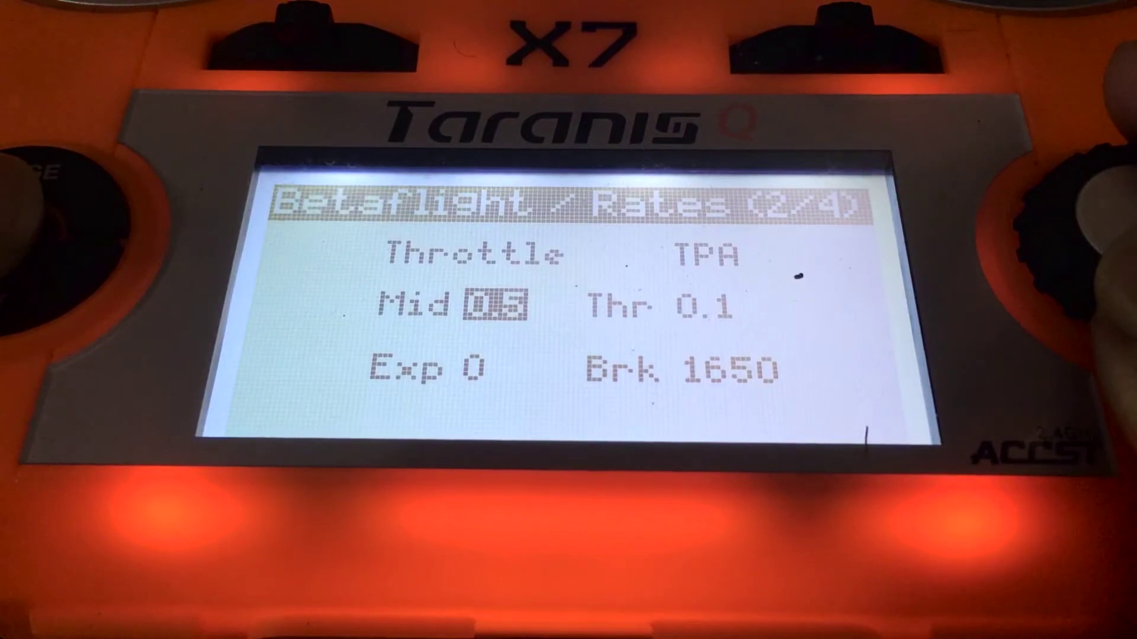
key(Page_Down)
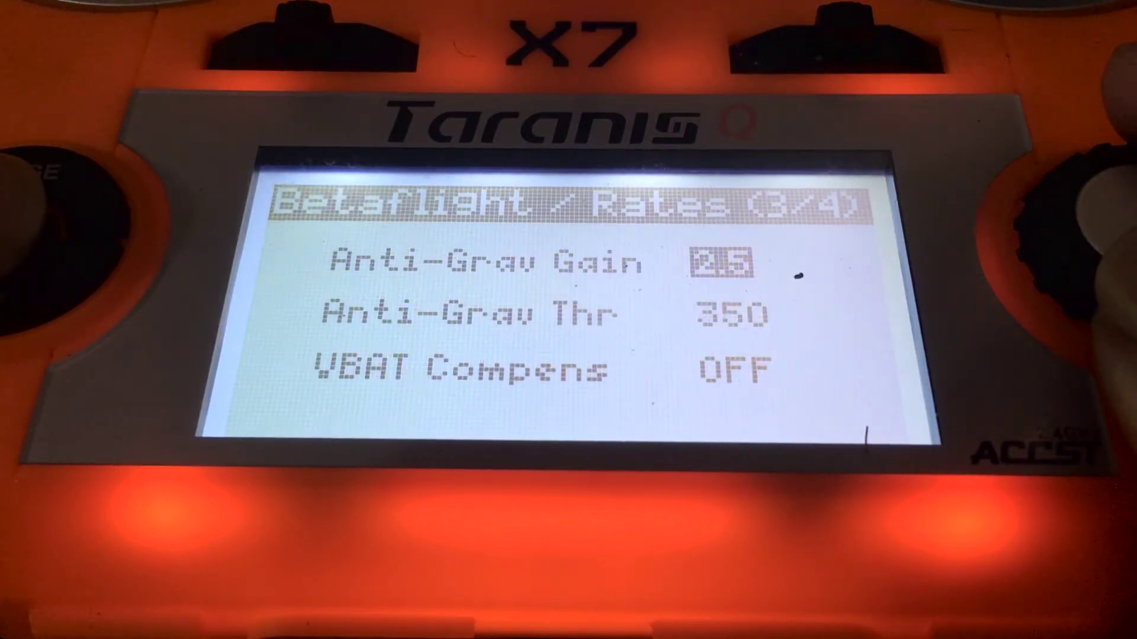
key(Page_Down)
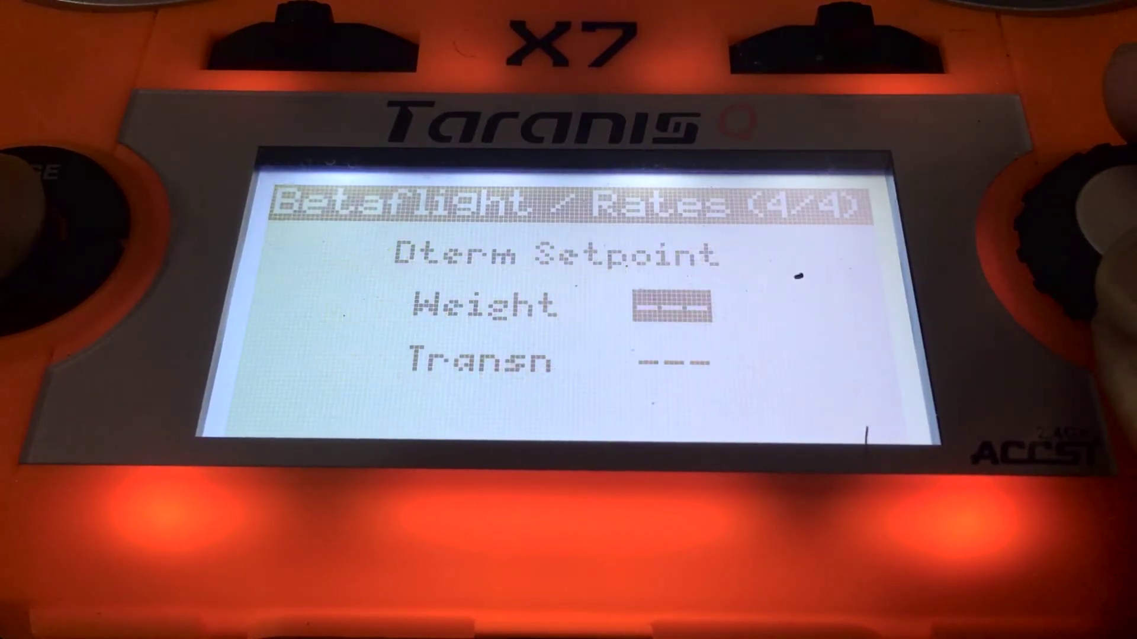
key(Page_Down)
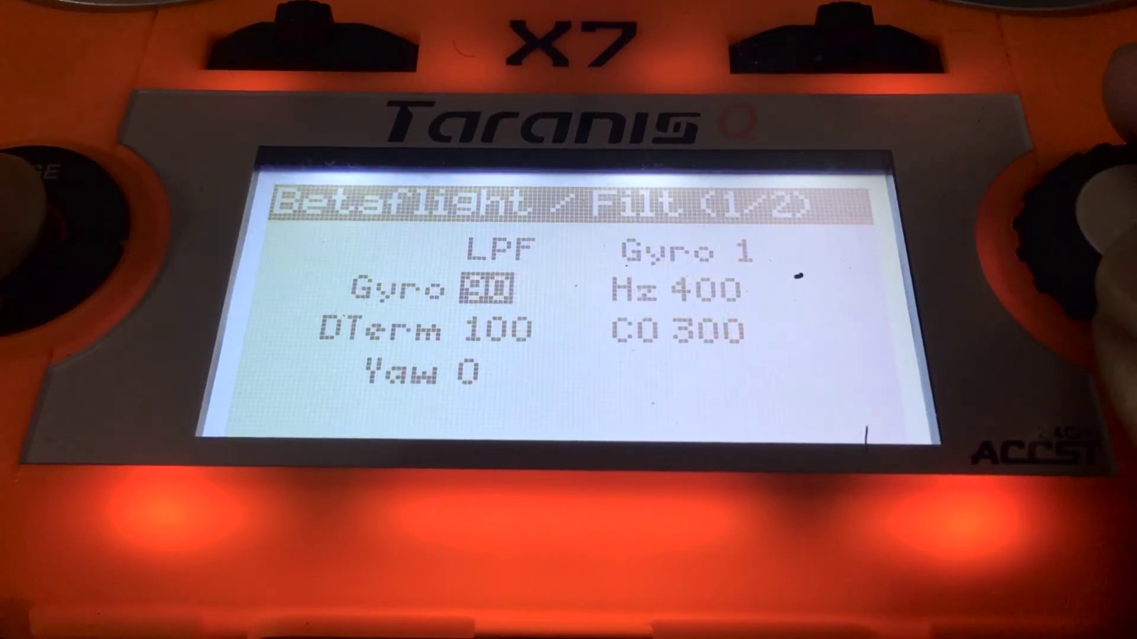
key(Page_Down)
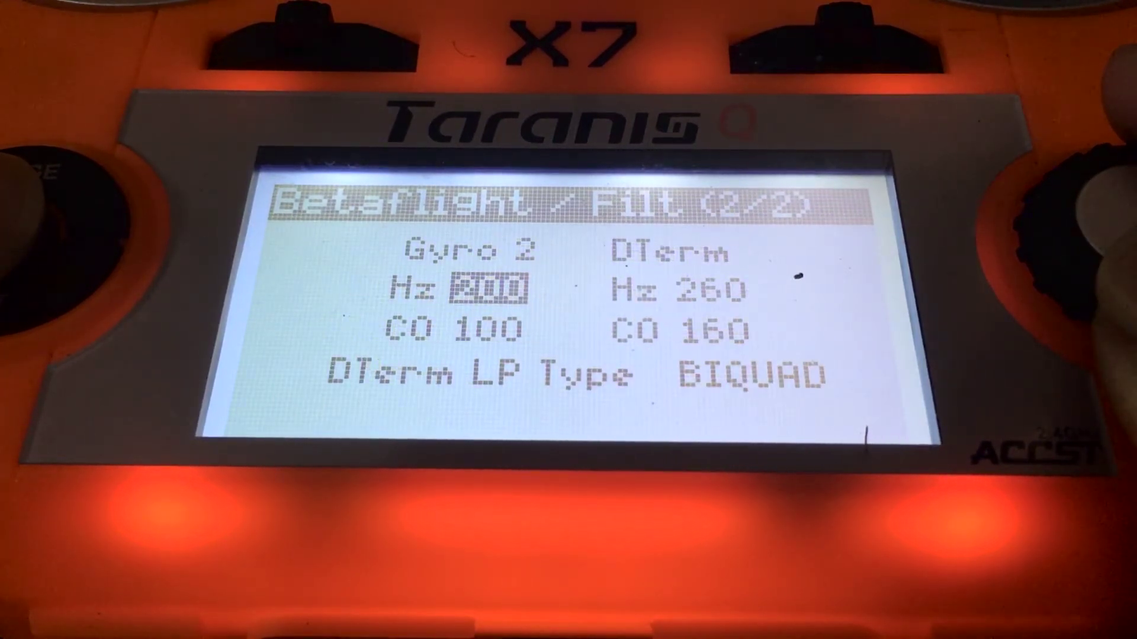
key(Page_Down)
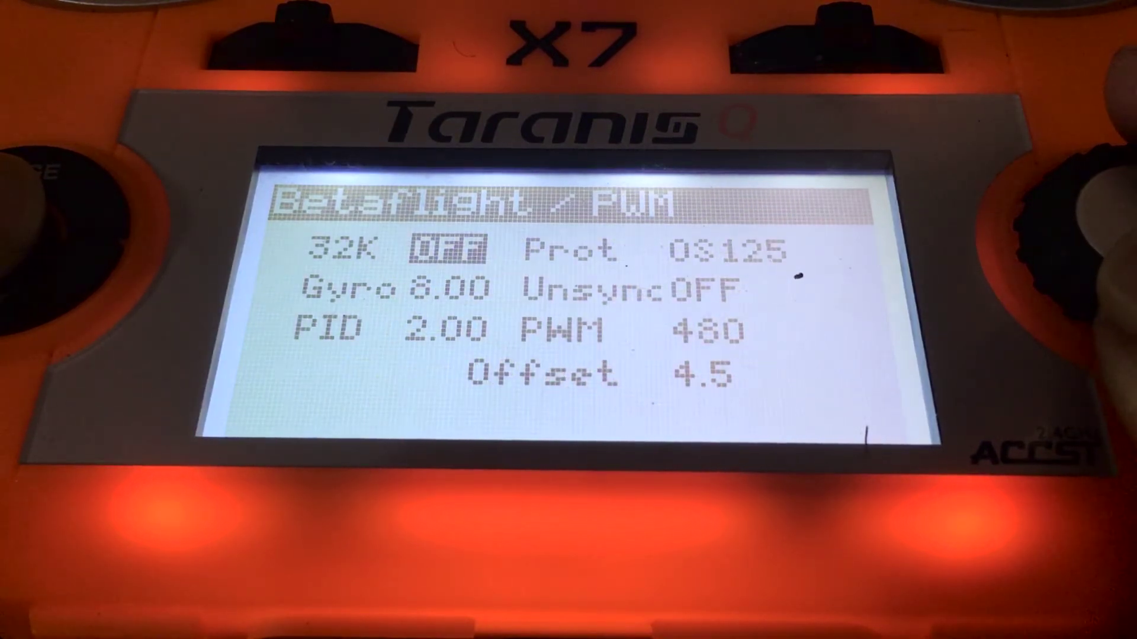
key(Page_Down)
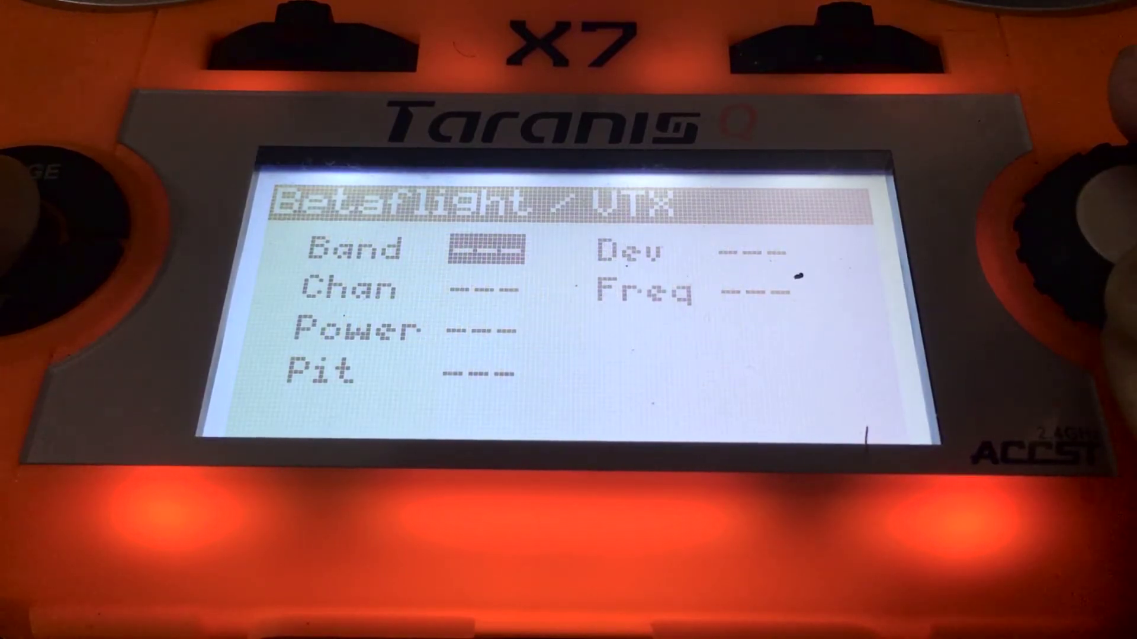
key(Page_Down)
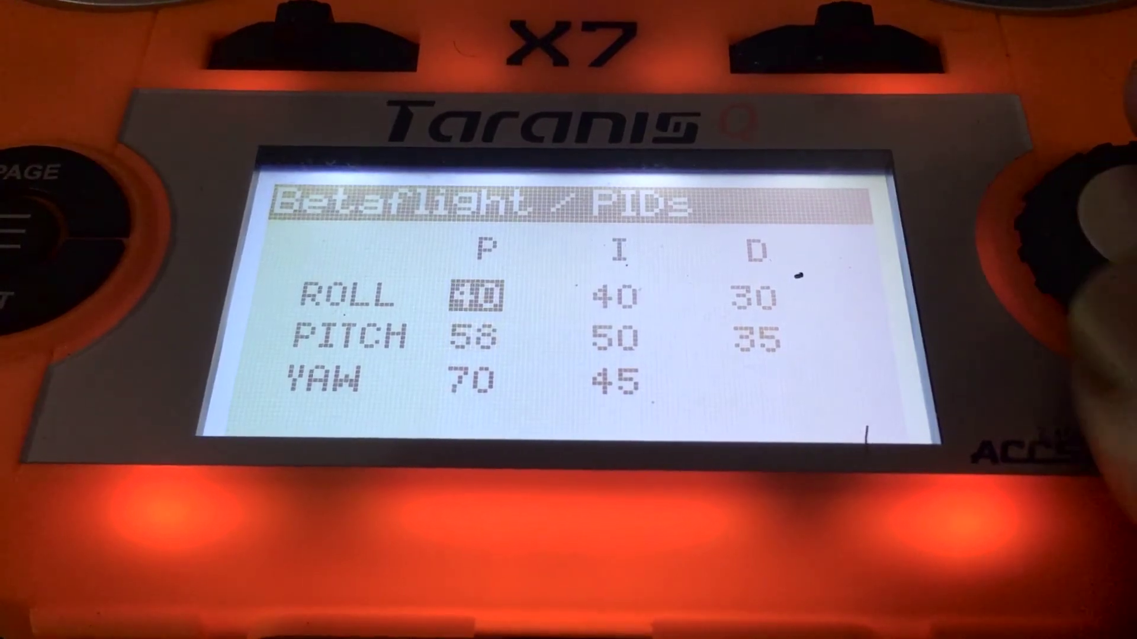
scroll(477, 296, down, 1)
scroll(477, 296, up, 9)
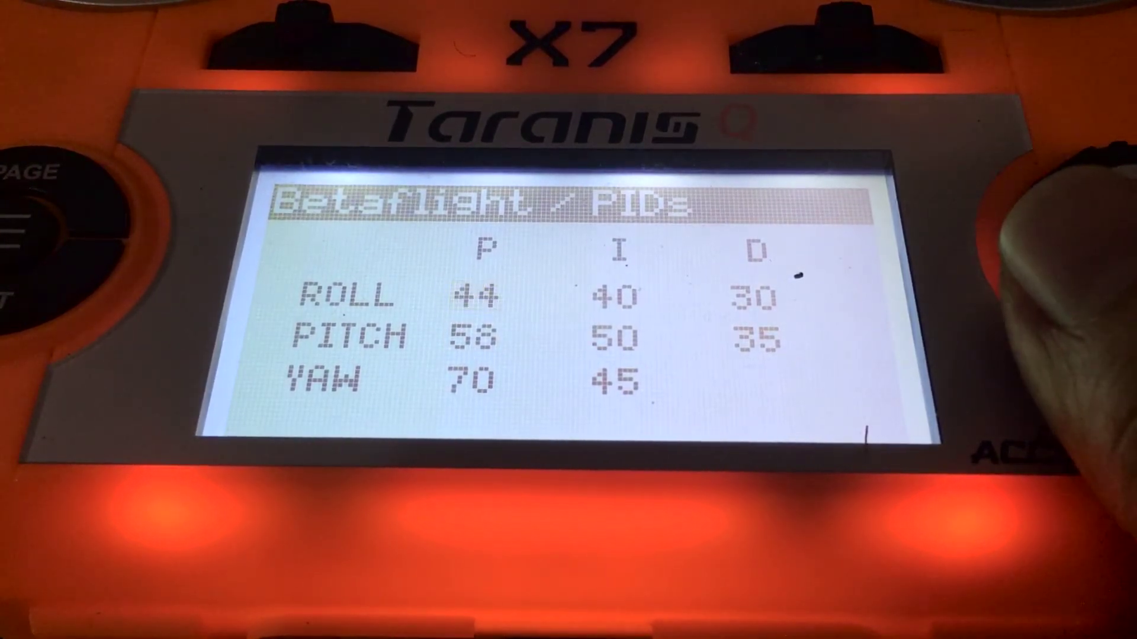
scroll(477, 296, down, 8)
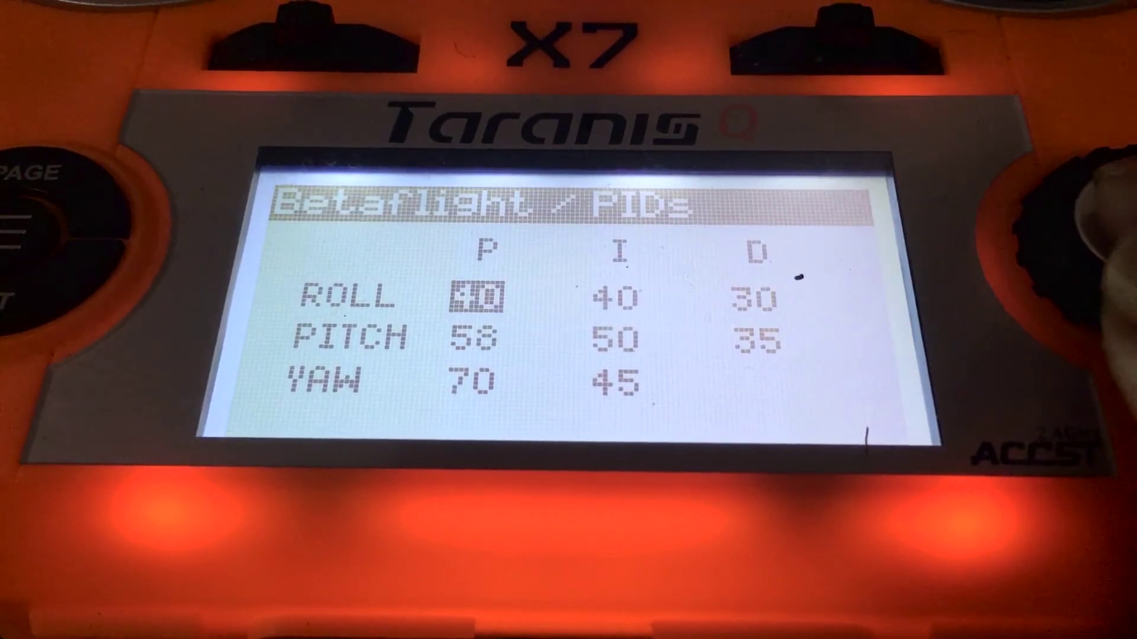